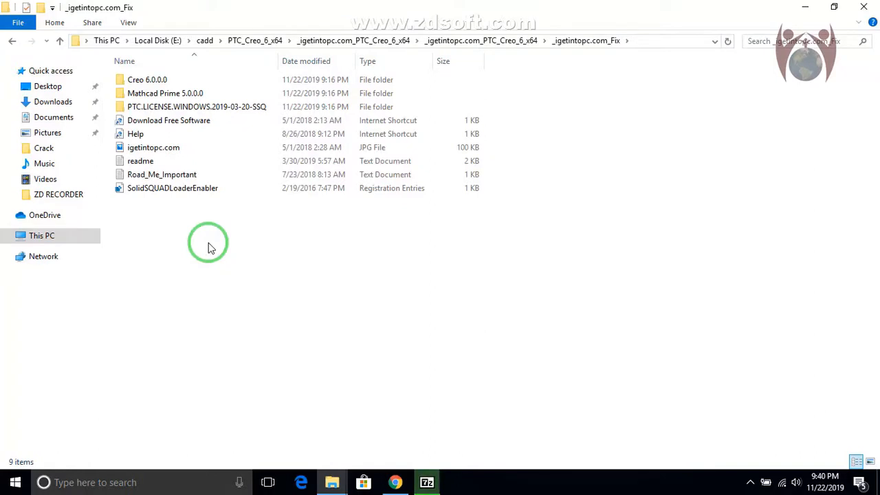
Browse up to the PTC_Creo_6_x64 folder and back down to the nested _igetintopc.com_PTC_Creo_6_x64 folder that holds the setup files
{"action": "left_click", "coordinate": [427, 482]}
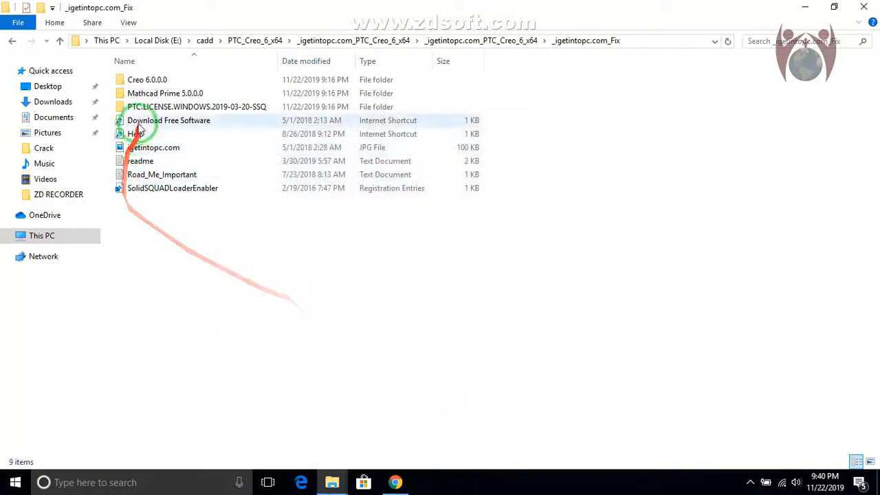
{"action": "left_click", "coordinate": [60, 41]}
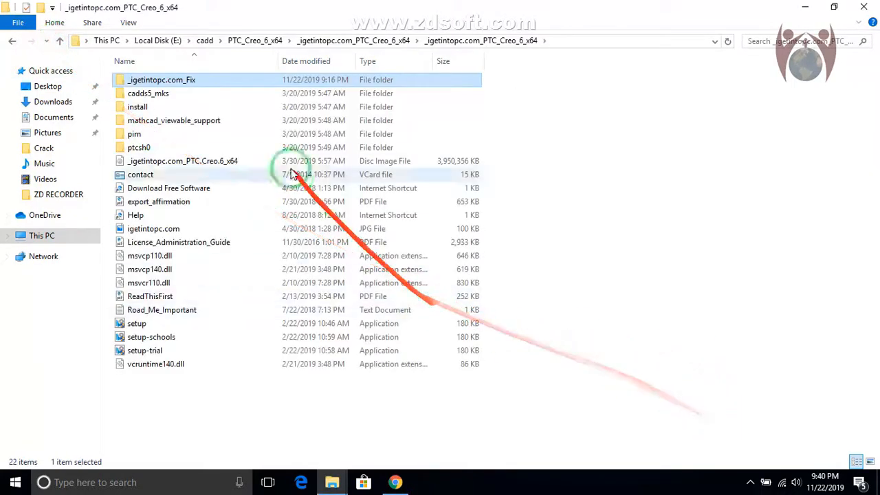
{"action": "left_click", "coordinate": [60, 38]}
{"action": "left_click", "coordinate": [60, 41]}
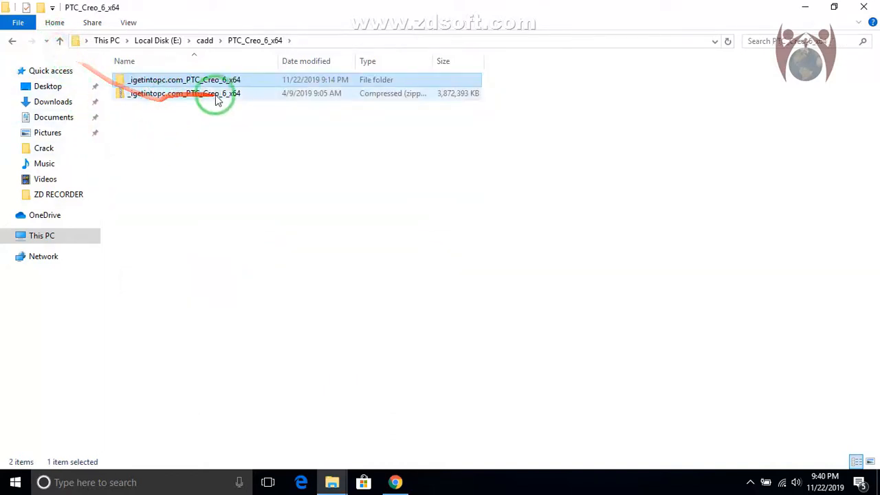
{"action": "double_click", "coordinate": [146, 82]}
{"action": "double_click", "coordinate": [157, 82]}
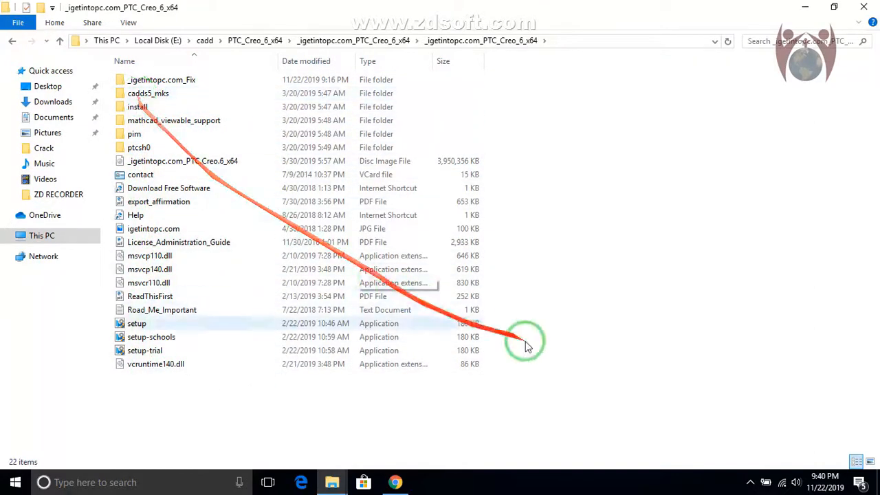
{"action": "left_click", "coordinate": [805, 7]}
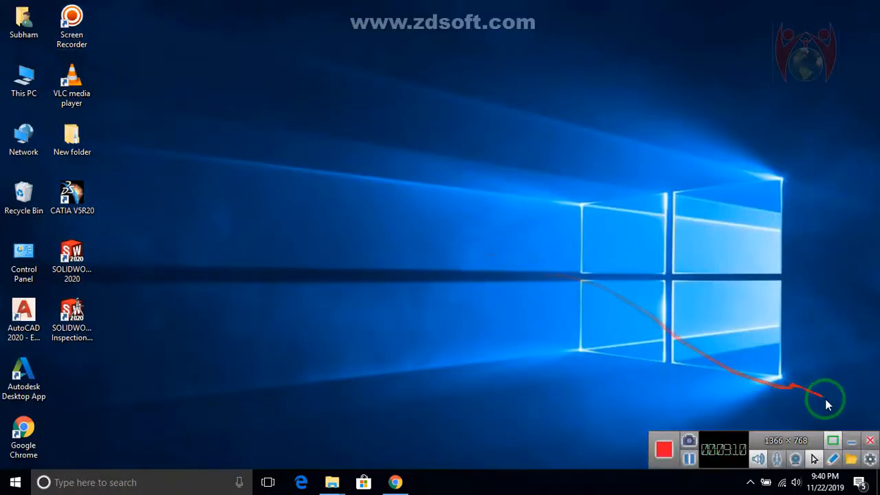
{"action": "left_click", "coordinate": [331, 480]}
{"action": "left_click", "coordinate": [605, 430]}
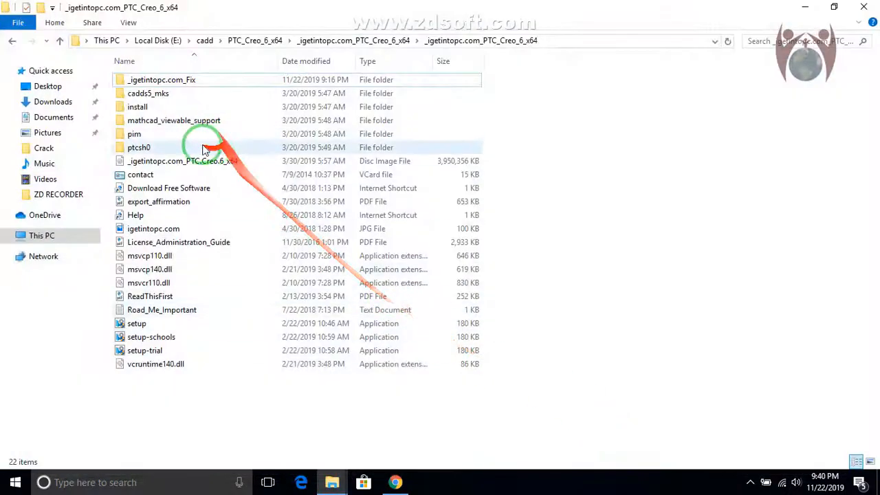
Run the FillLicense batch file as administrator from _igetintopc.com_Fix\PTC.LICENSE.WINDOWS.2019-03-20-SSQ and let the script finish
{"action": "left_click", "coordinate": [156, 81]}
{"action": "double_click", "coordinate": [157, 81]}
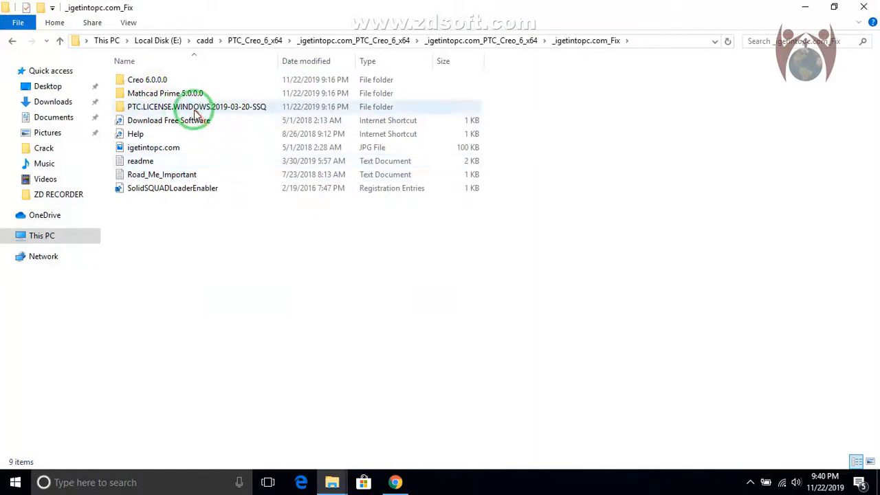
{"action": "double_click", "coordinate": [191, 105]}
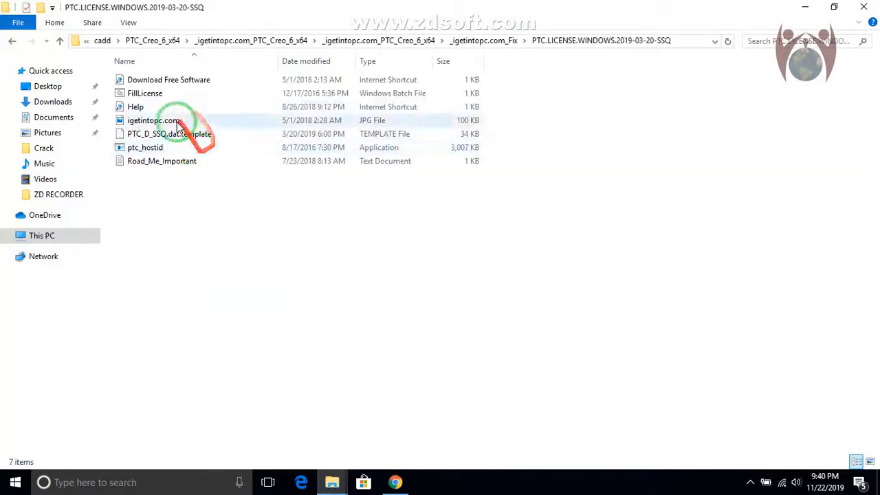
{"action": "left_click", "coordinate": [146, 93]}
{"action": "right_click", "coordinate": [150, 91]}
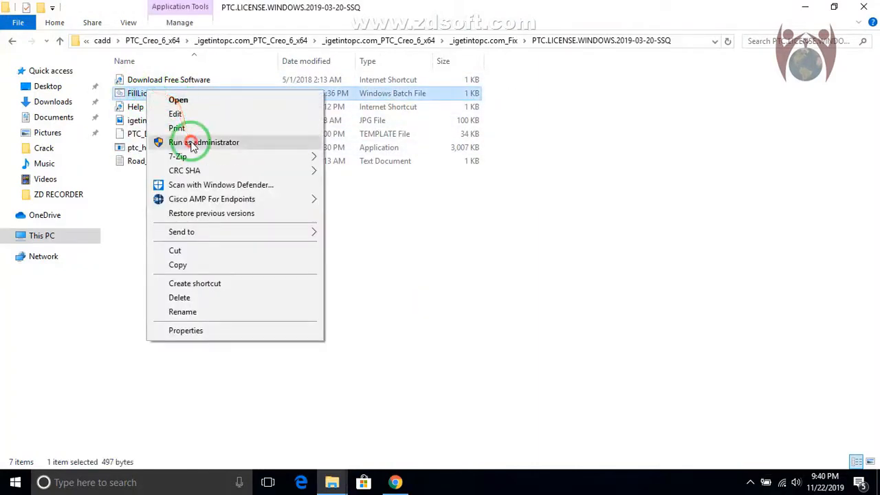
{"action": "left_click", "coordinate": [171, 143]}
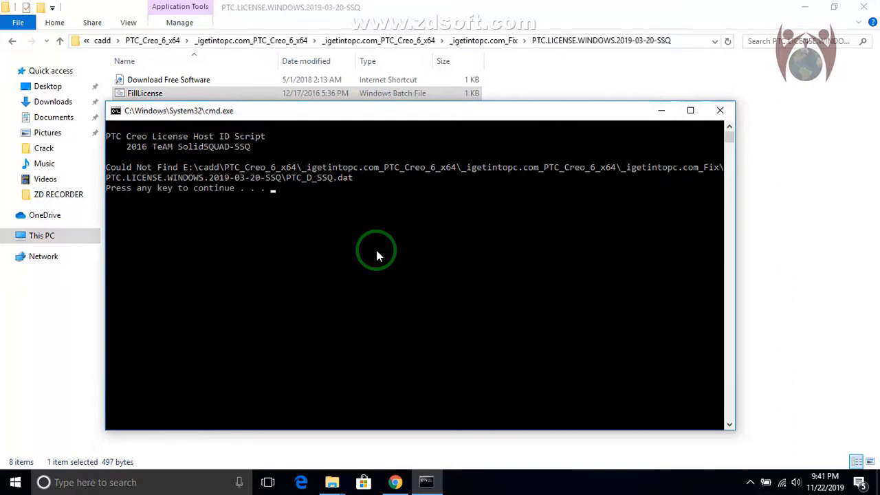
{"action": "key", "text": "Return"}
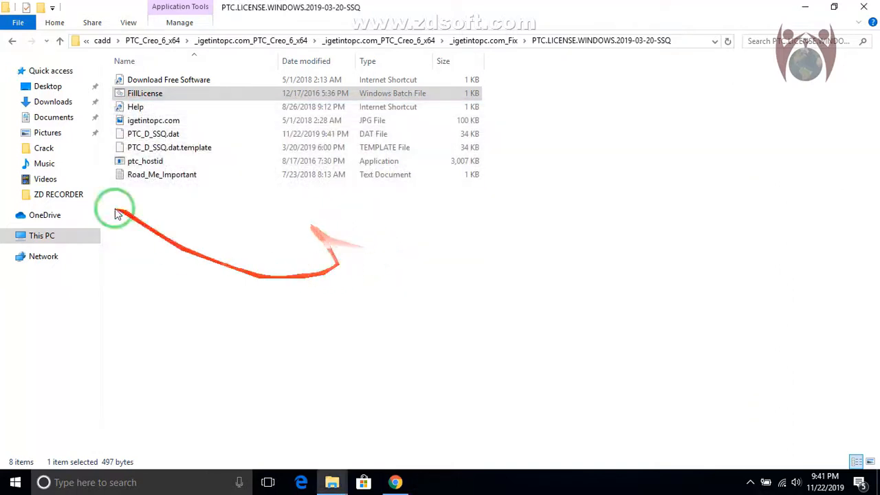
{"action": "left_click", "coordinate": [167, 92]}
{"action": "left_click_drag", "start_coordinate": [163, 102], "coordinate": [206, 251]}
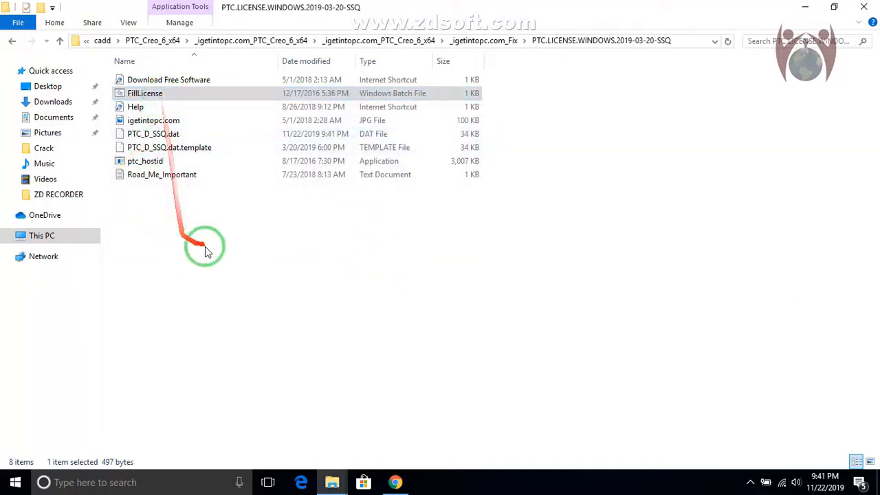
{"action": "left_click", "coordinate": [252, 245]}
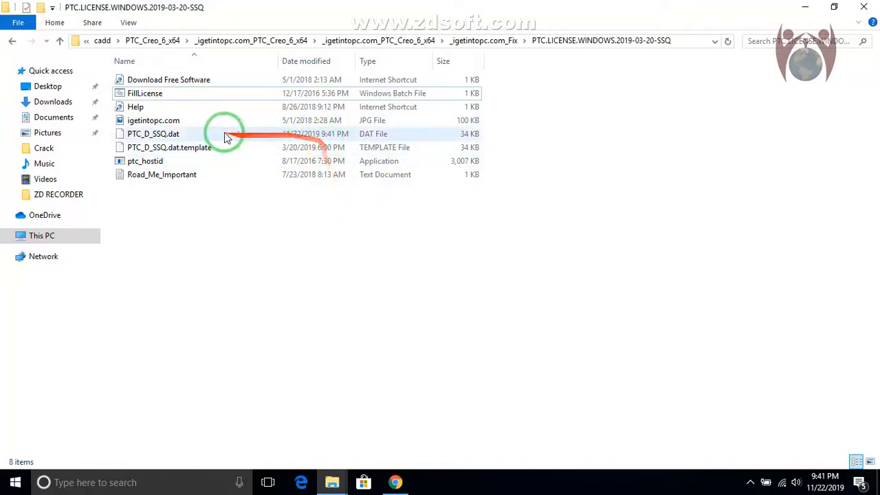
Copy the PTC_D_SSQ.dat file to the root of Local Disk (C:), granting administrator permission for the copy
{"action": "right_click", "coordinate": [160, 135]}
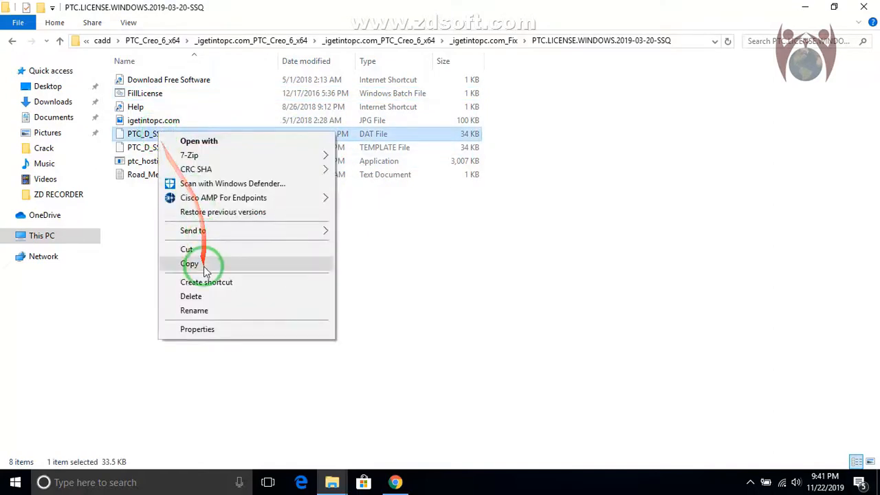
{"action": "left_click", "coordinate": [201, 270]}
{"action": "left_click", "coordinate": [39, 236]}
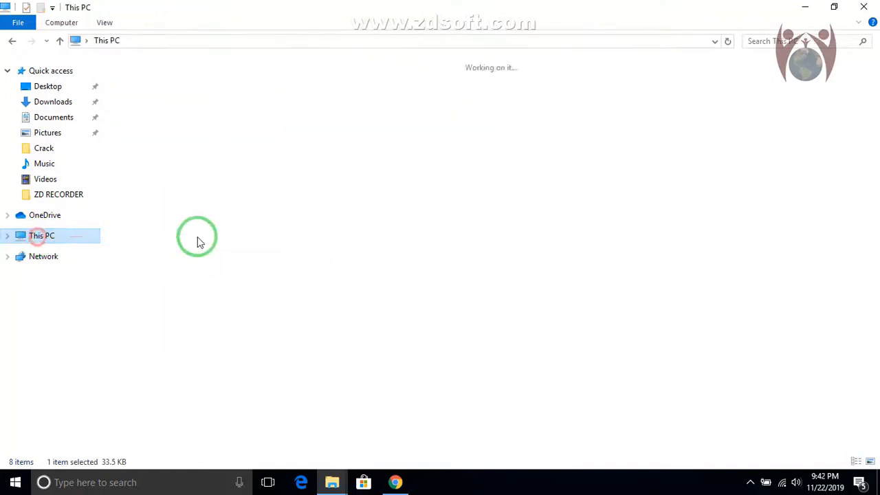
{"action": "left_click", "coordinate": [206, 179]}
{"action": "double_click", "coordinate": [215, 196]}
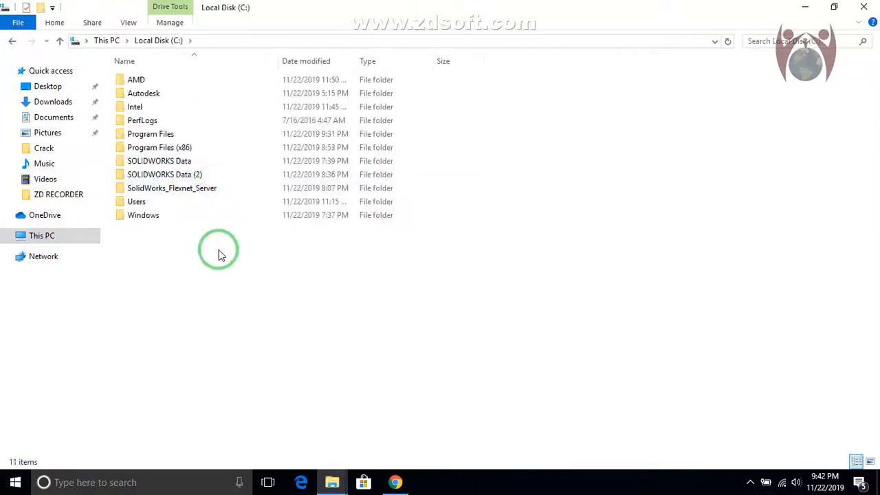
{"action": "right_click", "coordinate": [215, 242]}
{"action": "left_click", "coordinate": [222, 346]}
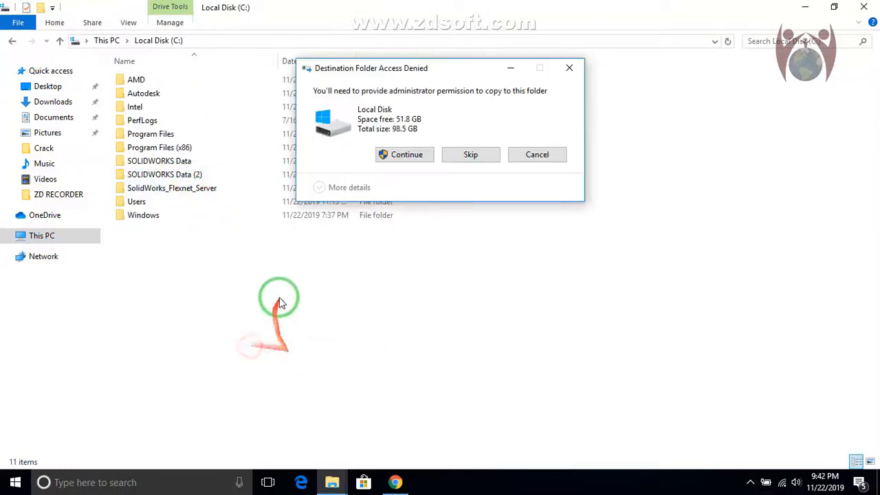
{"action": "left_click", "coordinate": [396, 155]}
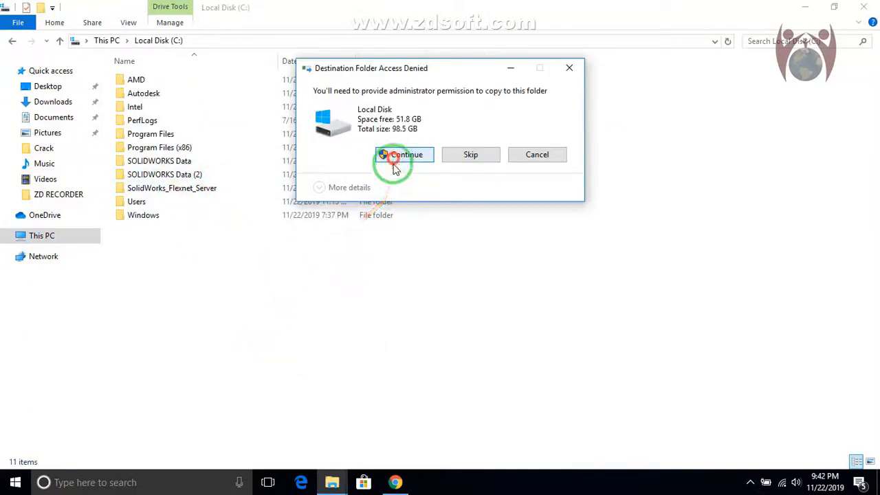
{"action": "left_click", "coordinate": [268, 235]}
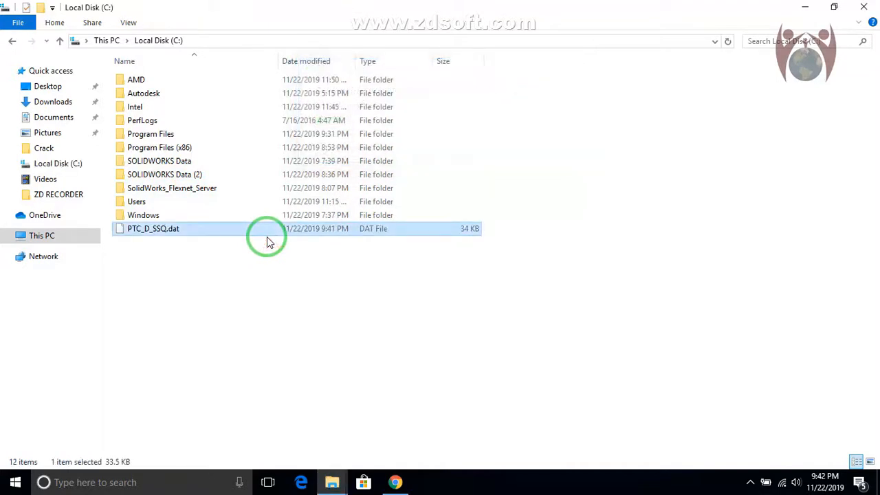
In a new file window, open E:\cadd\PTC_Creo_6_x64 and go down to the inner _igetintopc.com_PTC_Creo_6_x64 folder with the setup applications
{"action": "left_click", "coordinate": [805, 7]}
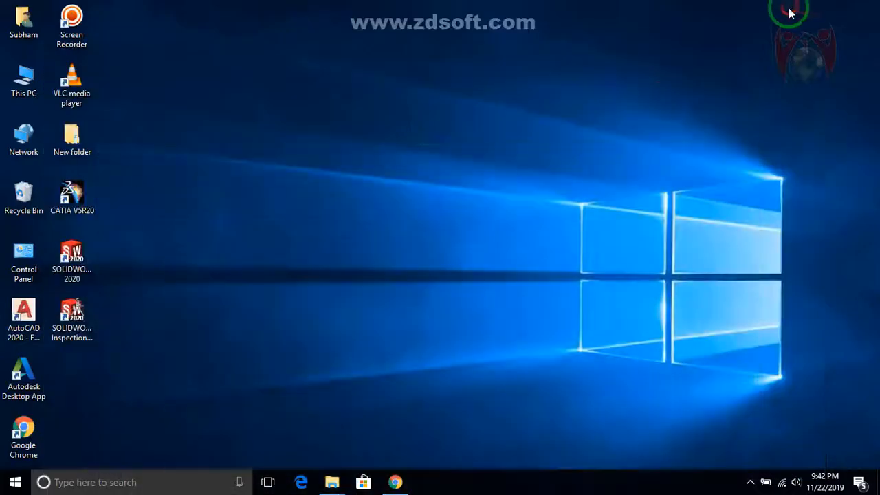
{"action": "double_click", "coordinate": [23, 82]}
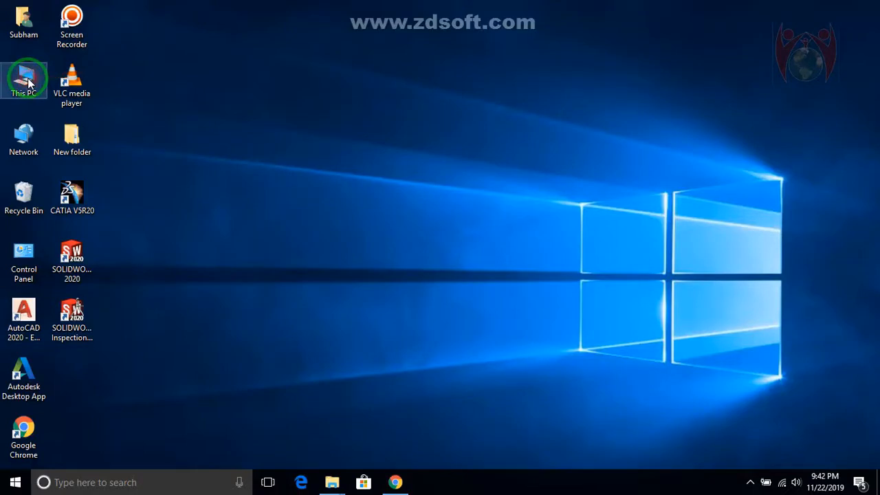
{"action": "left_click", "coordinate": [731, 61]}
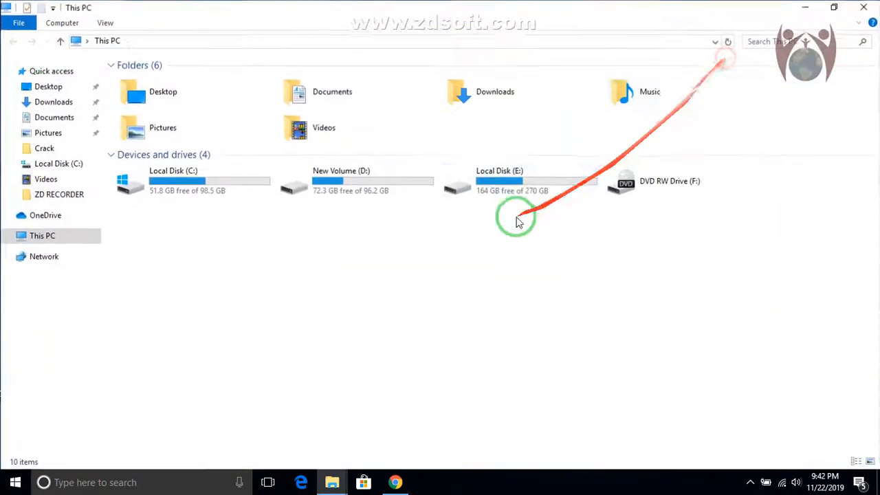
{"action": "left_click", "coordinate": [460, 185]}
{"action": "double_click", "coordinate": [459, 186]}
{"action": "double_click", "coordinate": [142, 90]}
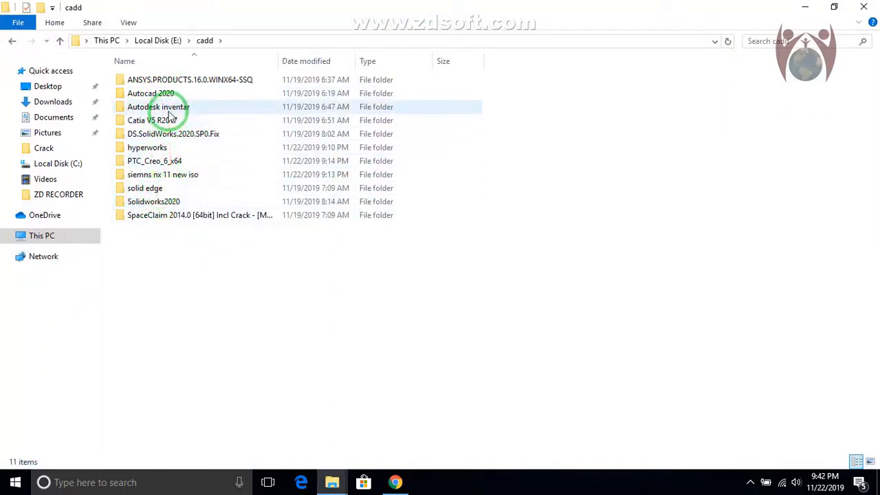
{"action": "left_click", "coordinate": [159, 163]}
{"action": "double_click", "coordinate": [160, 163]}
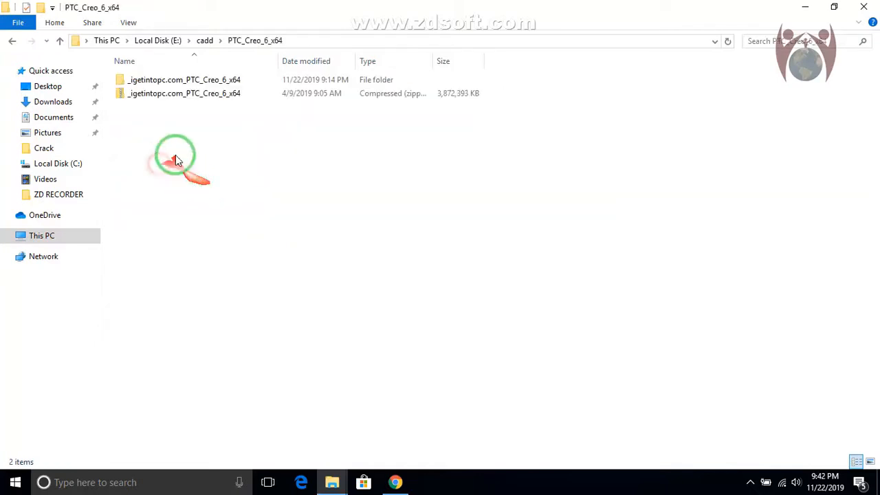
{"action": "double_click", "coordinate": [172, 81]}
{"action": "left_click", "coordinate": [174, 80]}
{"action": "double_click", "coordinate": [174, 80]}
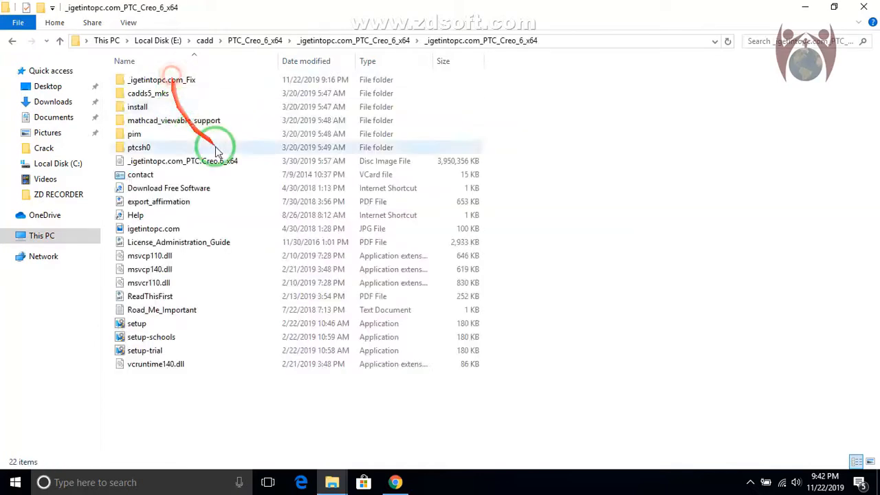
Launch the PTC Installation Assistant by running the setup application as administrator
{"action": "right_click", "coordinate": [141, 352]}
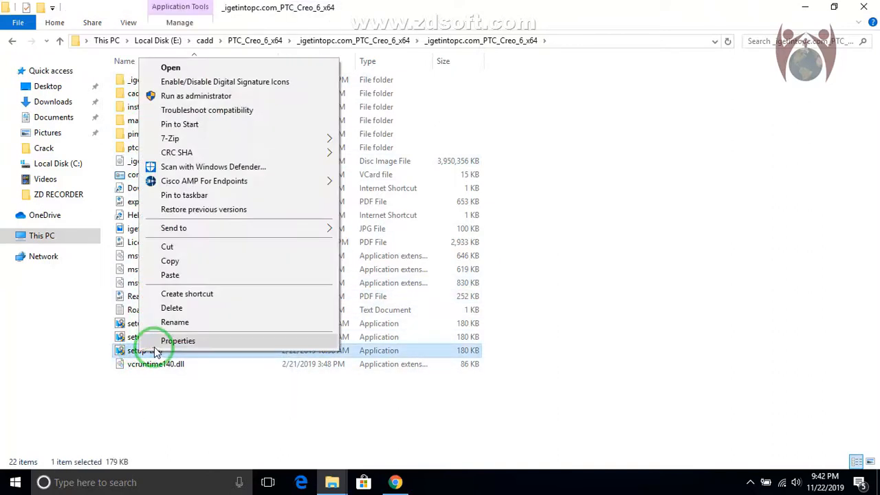
{"action": "left_click", "coordinate": [189, 97]}
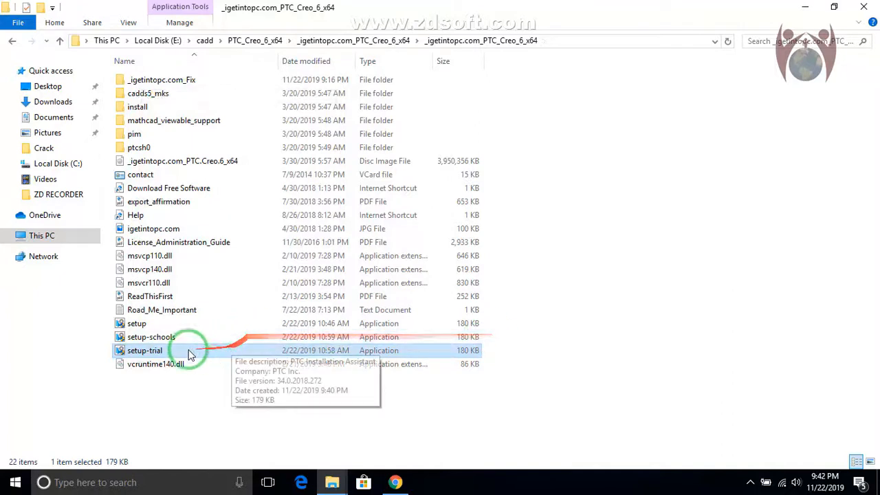
{"action": "right_click", "coordinate": [131, 326]}
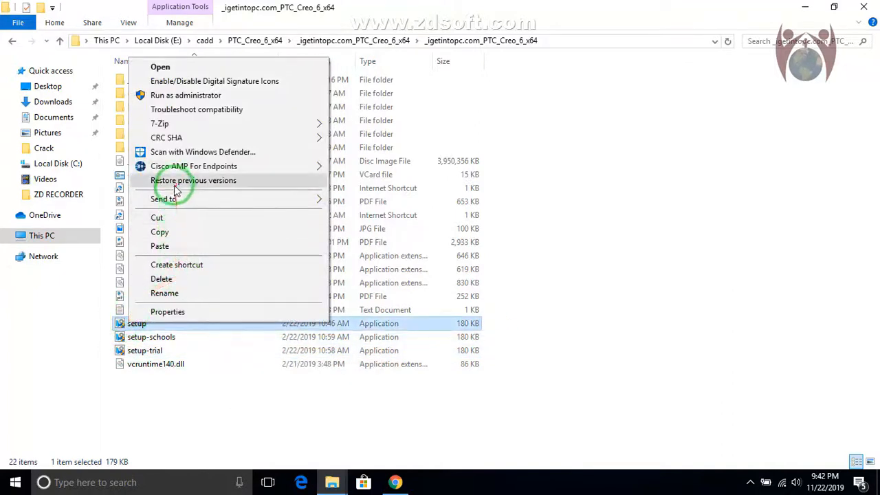
{"action": "left_click", "coordinate": [177, 96]}
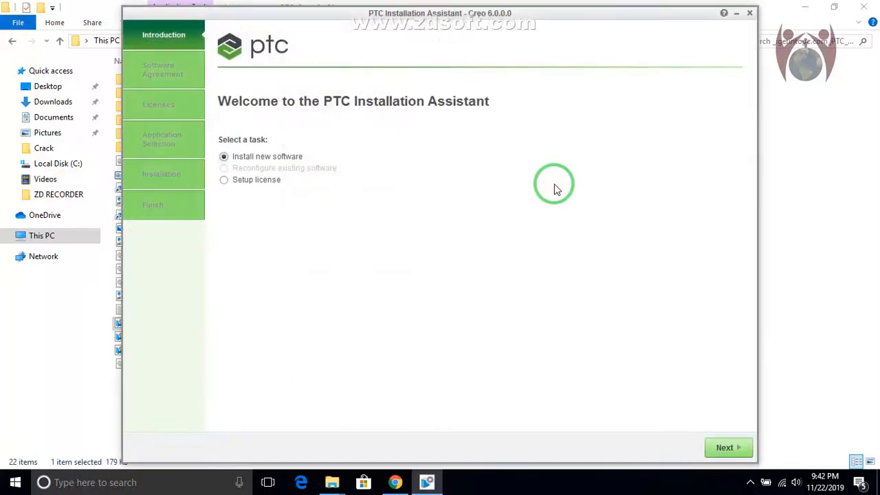
Proceed with the Install new software task, accept the software license agreement and export terms, and continue to the license identification page
{"action": "left_click_drag", "start_coordinate": [462, 8], "coordinate": [443, 3]}
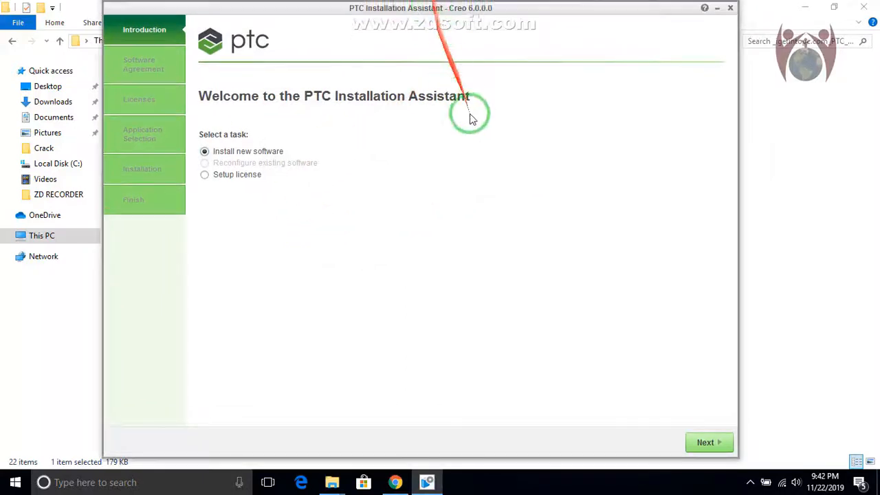
{"action": "left_click", "coordinate": [695, 443]}
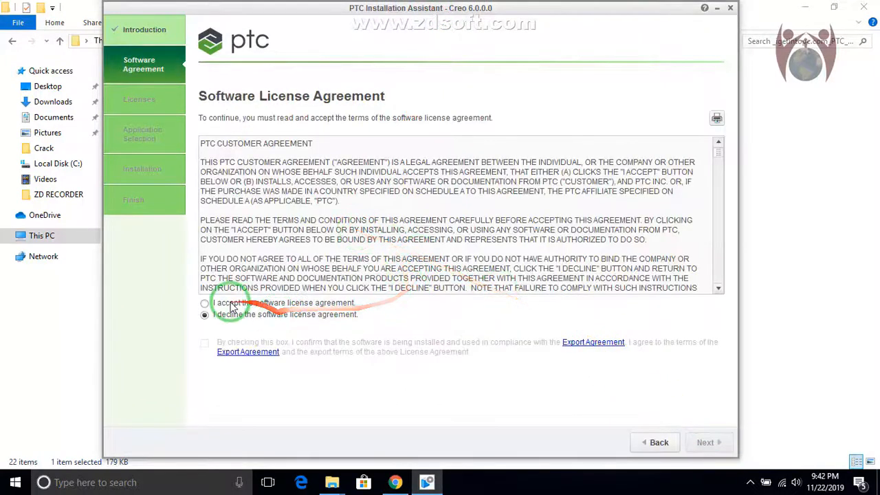
{"action": "left_click", "coordinate": [204, 302]}
{"action": "left_click", "coordinate": [205, 344]}
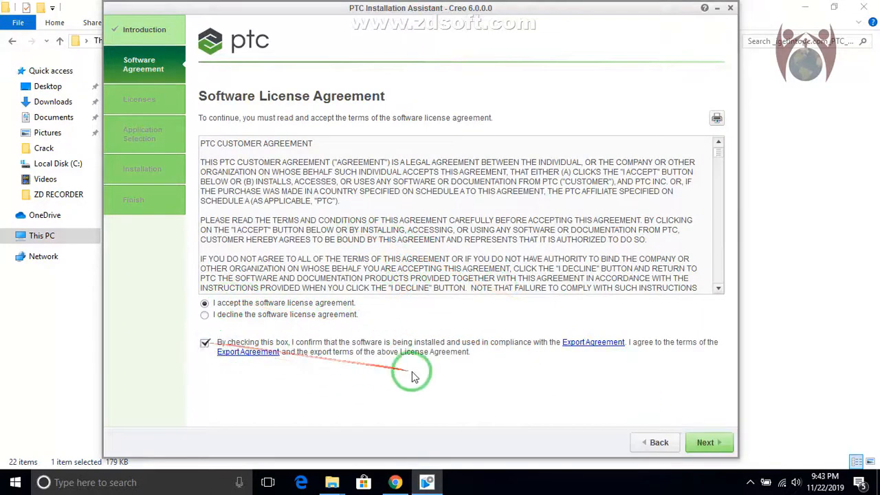
{"action": "left_click", "coordinate": [709, 443]}
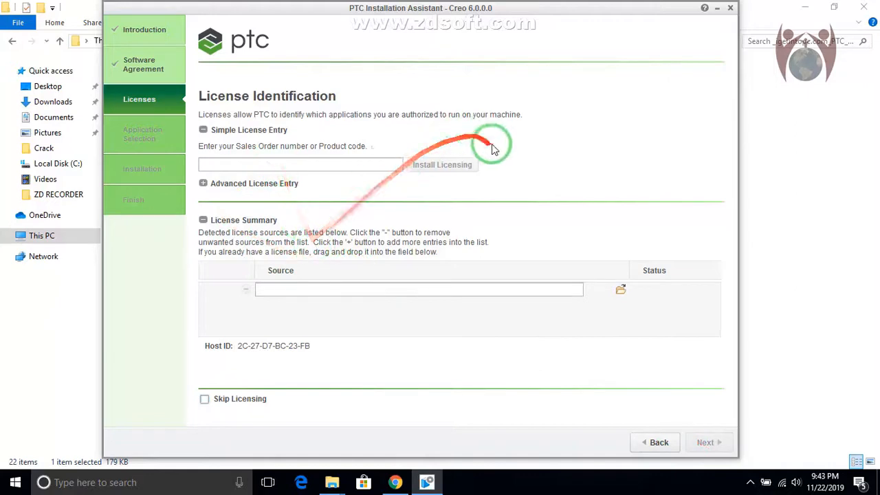
Arrange the PTC Installation Assistant and a resized file window side by side, keeping the license source field visible
{"action": "left_click", "coordinate": [250, 165]}
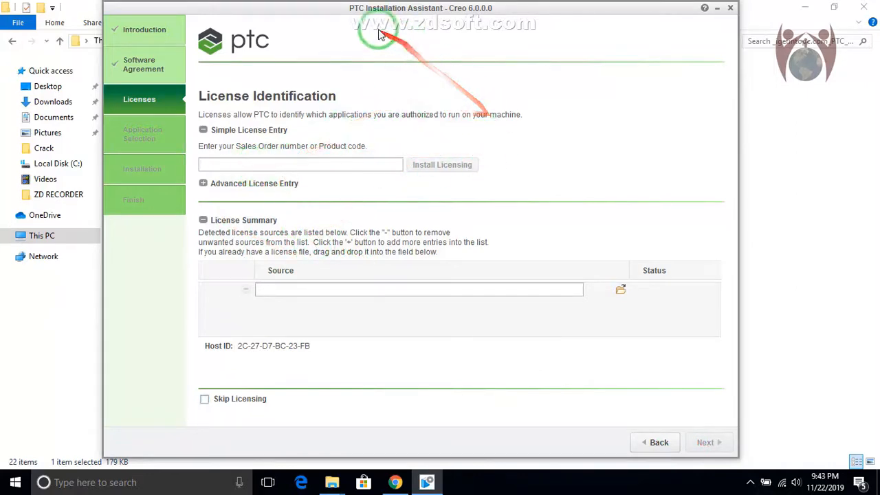
{"action": "left_click_drag", "start_coordinate": [361, 10], "coordinate": [523, 48]}
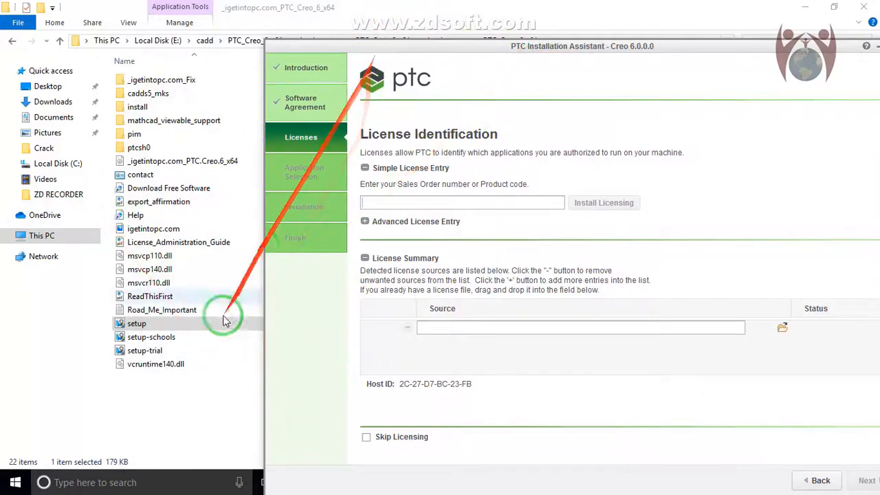
{"action": "left_click_drag", "start_coordinate": [419, 41], "coordinate": [666, 40]}
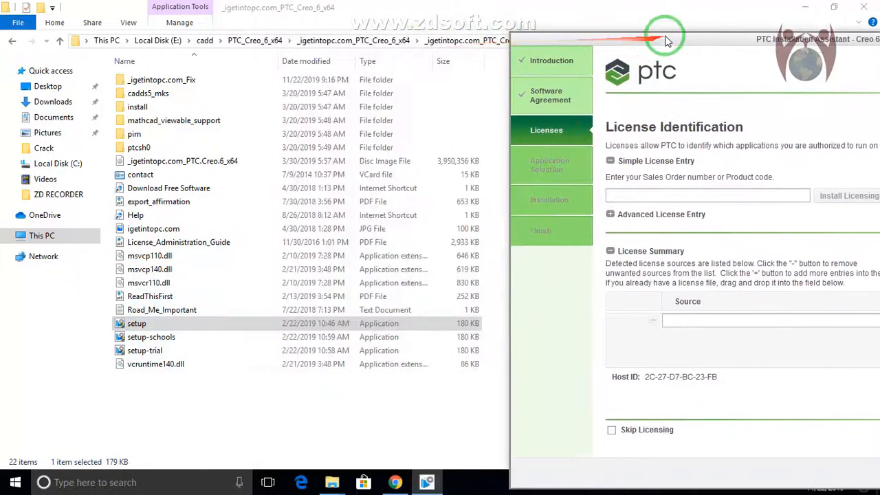
{"action": "left_click", "coordinate": [837, 9]}
{"action": "left_click_drag", "start_coordinate": [615, 59], "coordinate": [166, 6]}
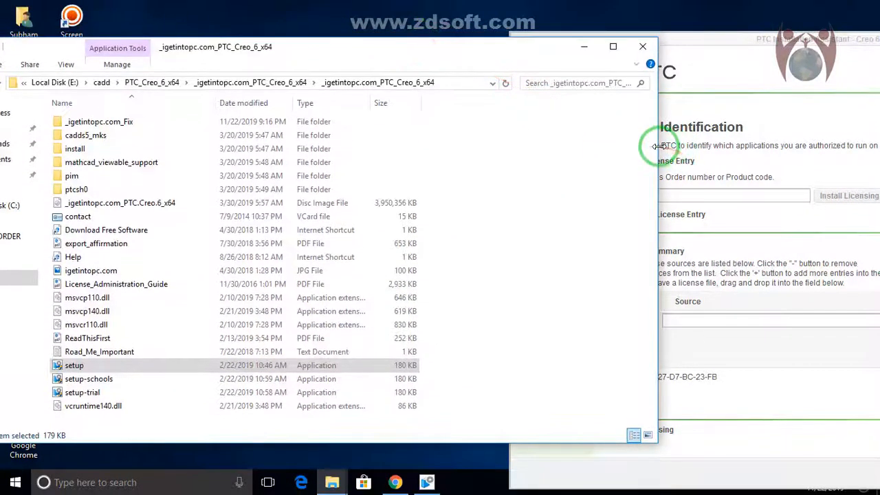
{"action": "left_click_drag", "start_coordinate": [658, 148], "coordinate": [422, 152]}
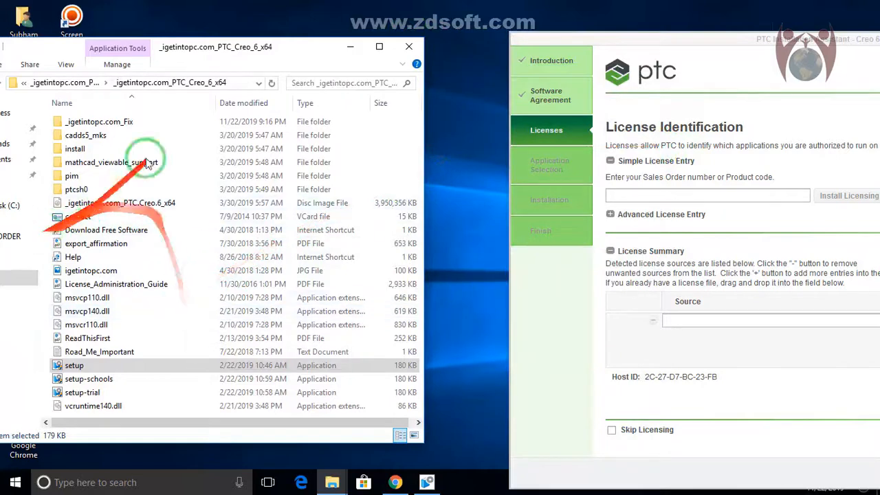
{"action": "left_click_drag", "start_coordinate": [315, 53], "coordinate": [394, 60]}
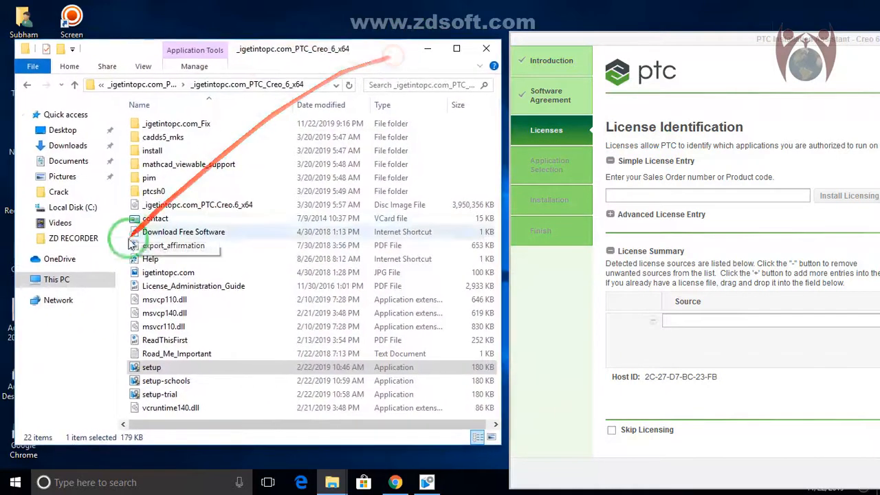
Add PTC_D_SSQ.dat from the root of Local Disk (C:) as the license source and continue to application selection
{"action": "left_click", "coordinate": [79, 281]}
{"action": "left_click", "coordinate": [199, 309]}
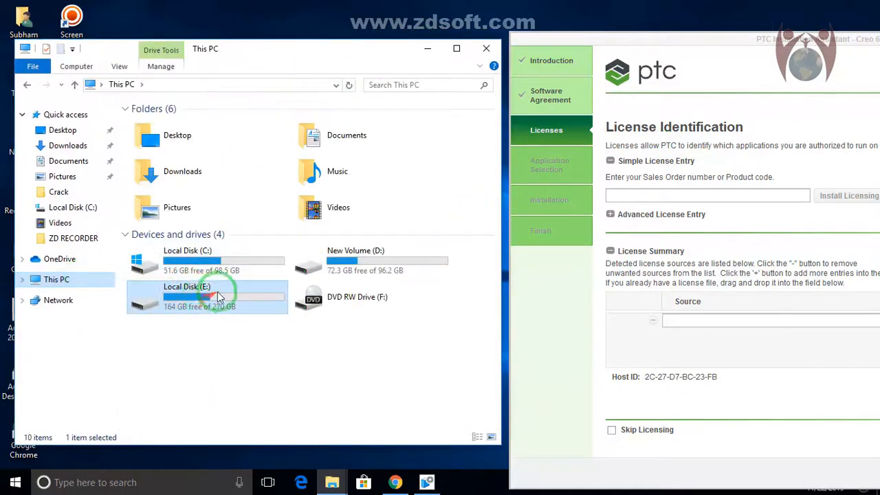
{"action": "double_click", "coordinate": [219, 258]}
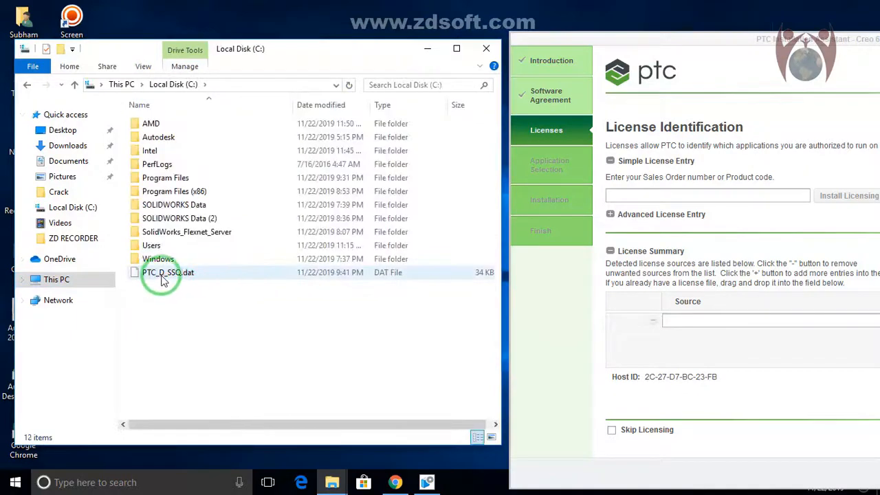
{"action": "left_click_drag", "start_coordinate": [165, 275], "coordinate": [685, 321]}
{"action": "left_click_drag", "start_coordinate": [638, 44], "coordinate": [307, 38]}
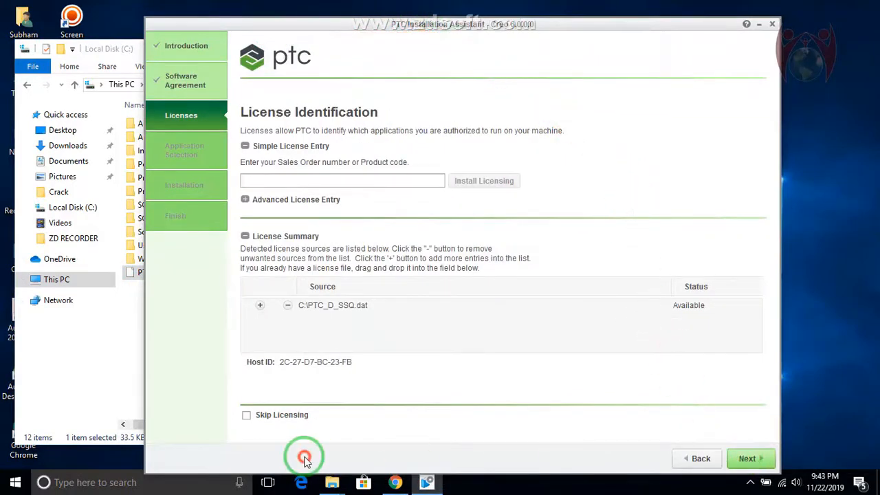
{"action": "left_click", "coordinate": [746, 459]}
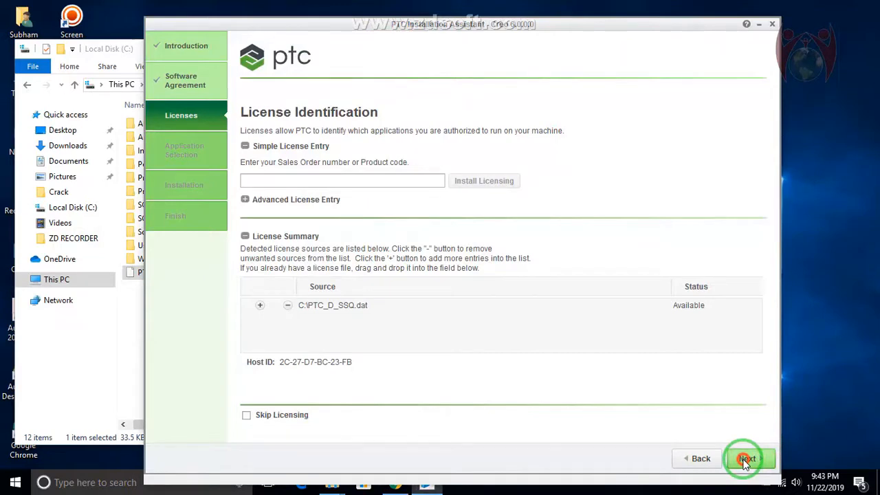
Turn off the computer's Wi-Fi and return to the application selection page
{"action": "left_click", "coordinate": [783, 483]}
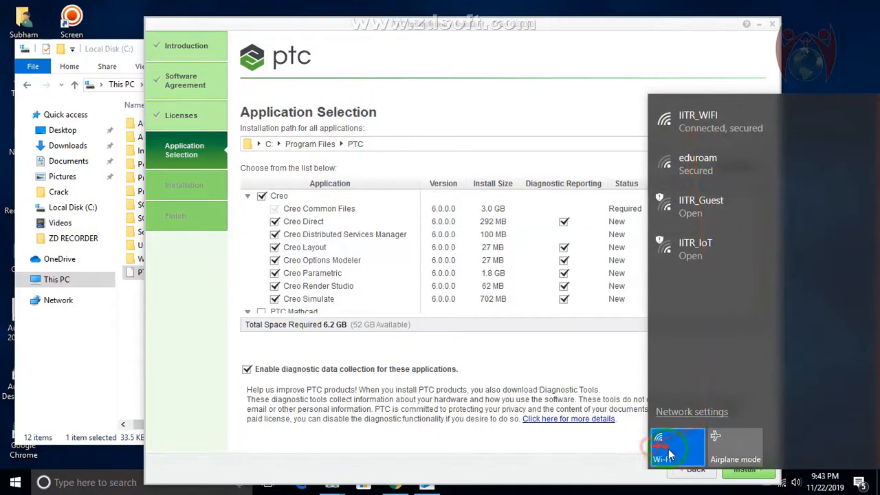
{"action": "left_click", "coordinate": [668, 450]}
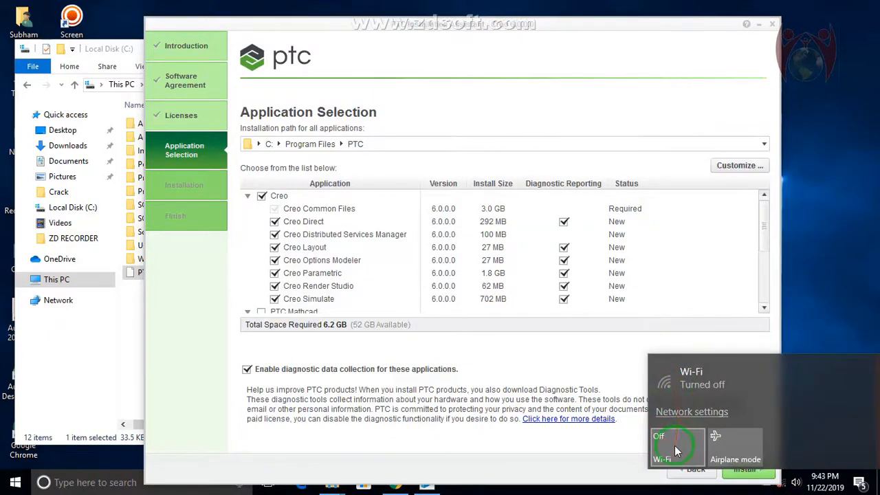
{"action": "left_click", "coordinate": [675, 446]}
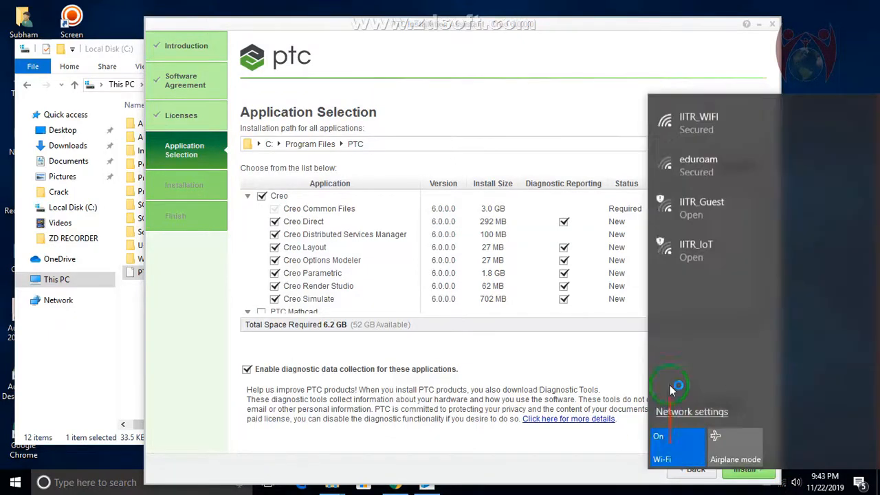
{"action": "left_click", "coordinate": [677, 450]}
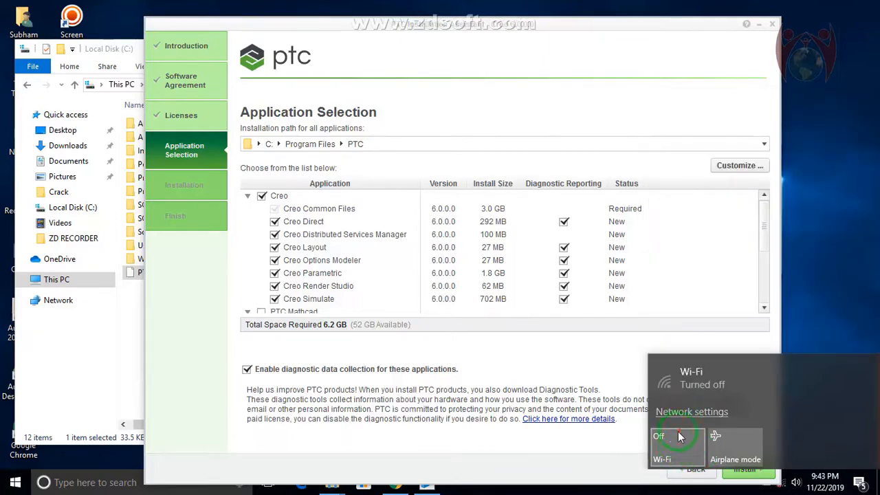
{"action": "left_click", "coordinate": [691, 411]}
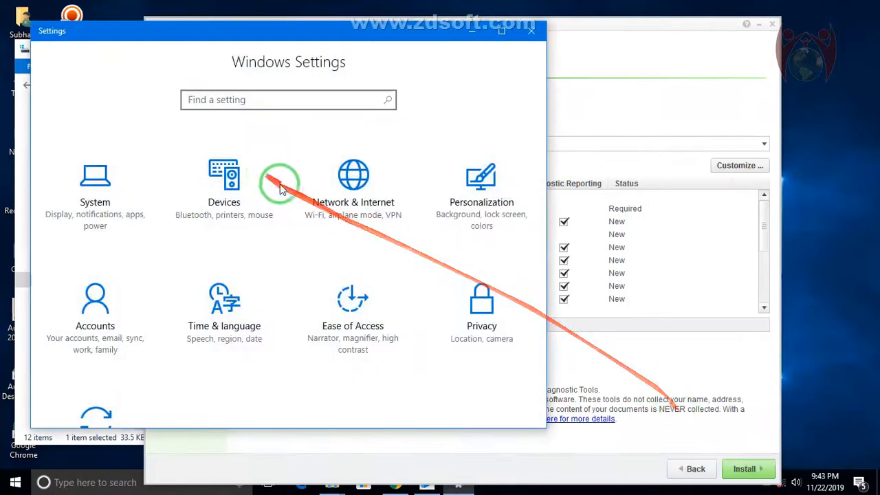
{"action": "left_click", "coordinate": [531, 31]}
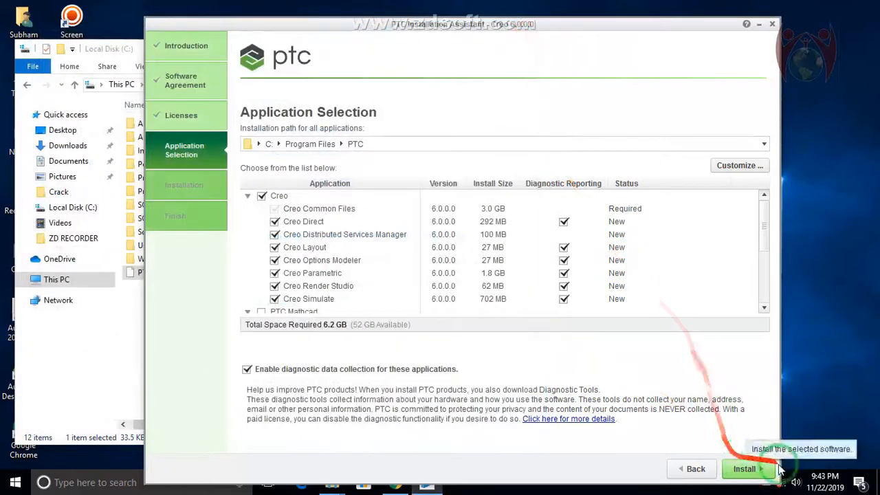
Install the preselected Creo 6.0.0.0 applications to C:\Program Files\PTC, finish the assistant and close the remaining file window
{"action": "scroll", "coordinate": [308, 237], "scroll_direction": "down", "scroll_amount": 5}
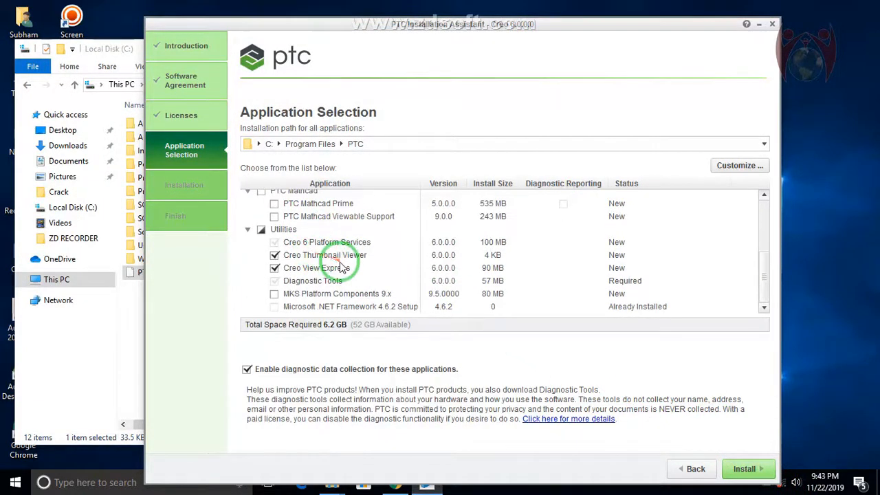
{"action": "scroll", "coordinate": [367, 308], "scroll_direction": "up", "scroll_amount": 5}
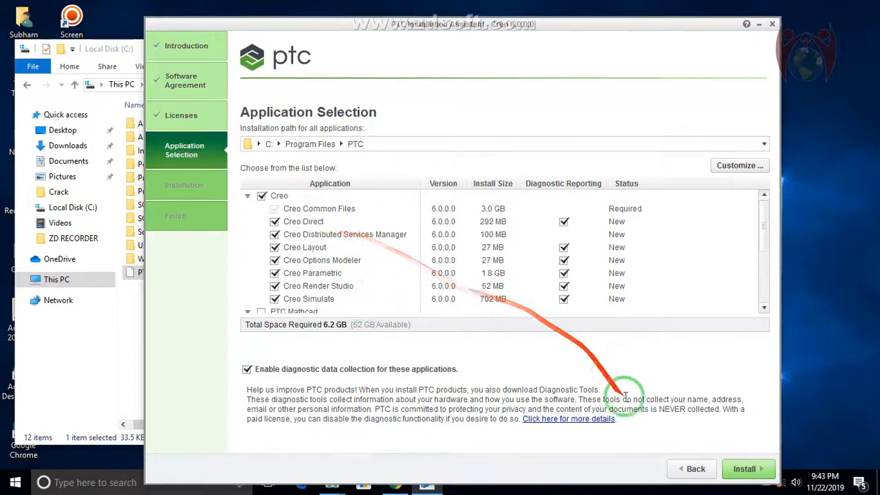
{"action": "left_click", "coordinate": [746, 469]}
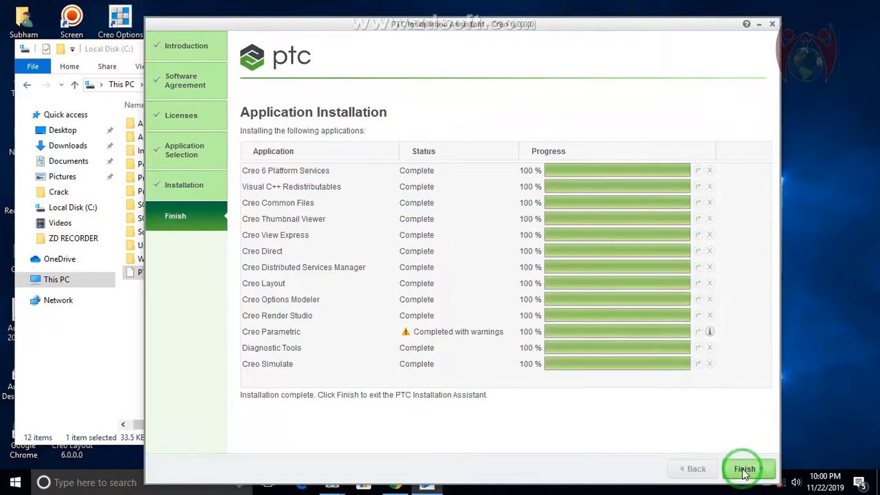
{"action": "left_click", "coordinate": [744, 471]}
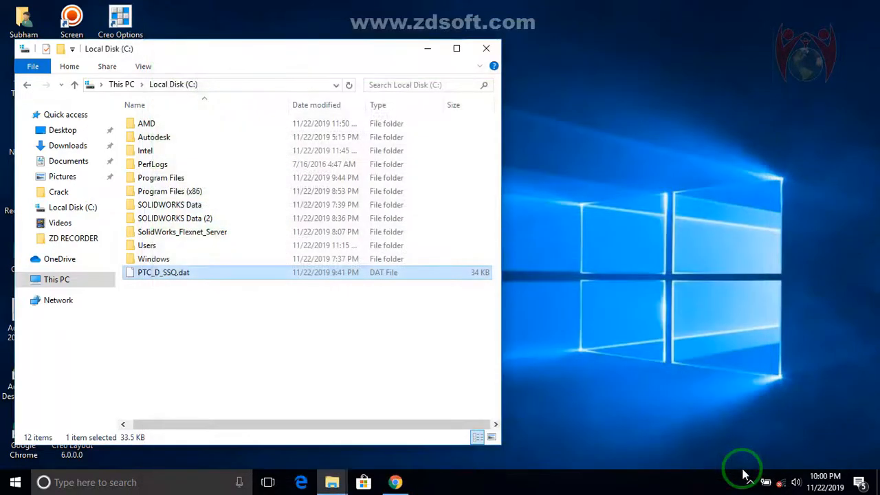
{"action": "left_click", "coordinate": [487, 49]}
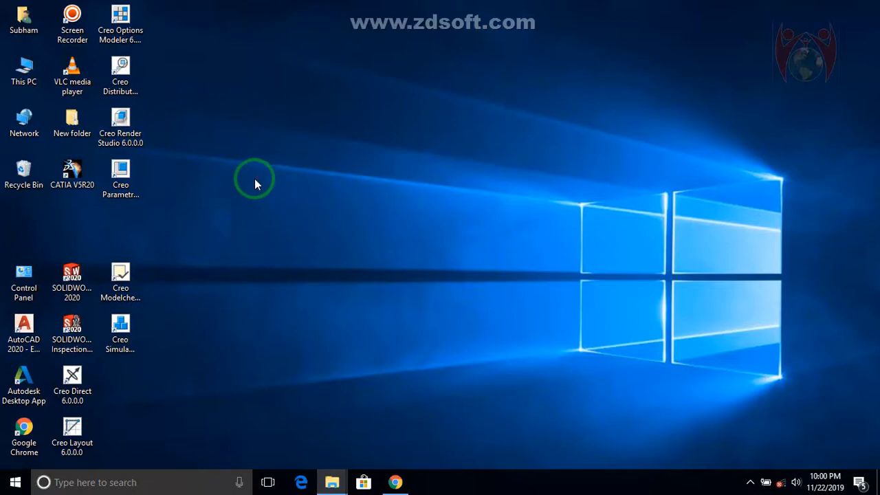
Open This PC in a maximized window and go to the cadd folder on Local Disk (E:)
{"action": "left_click", "coordinate": [11, 75]}
{"action": "double_click", "coordinate": [11, 74]}
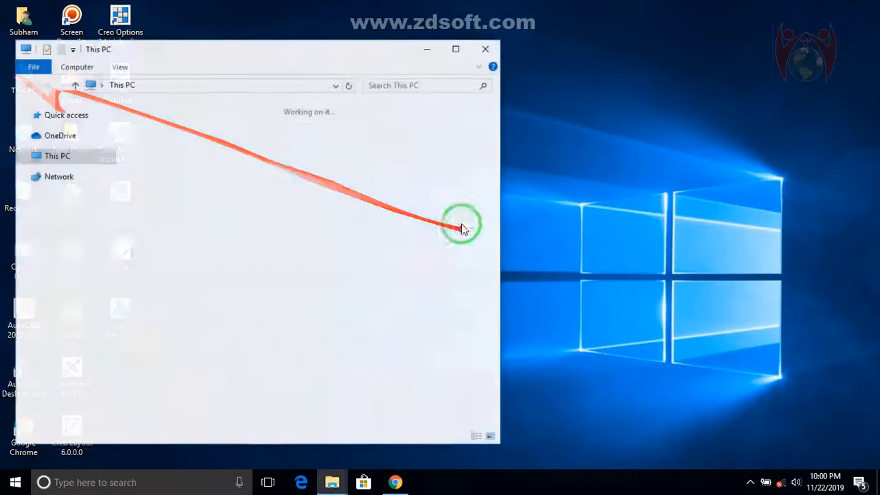
{"action": "left_click", "coordinate": [456, 46]}
{"action": "left_click", "coordinate": [548, 187]}
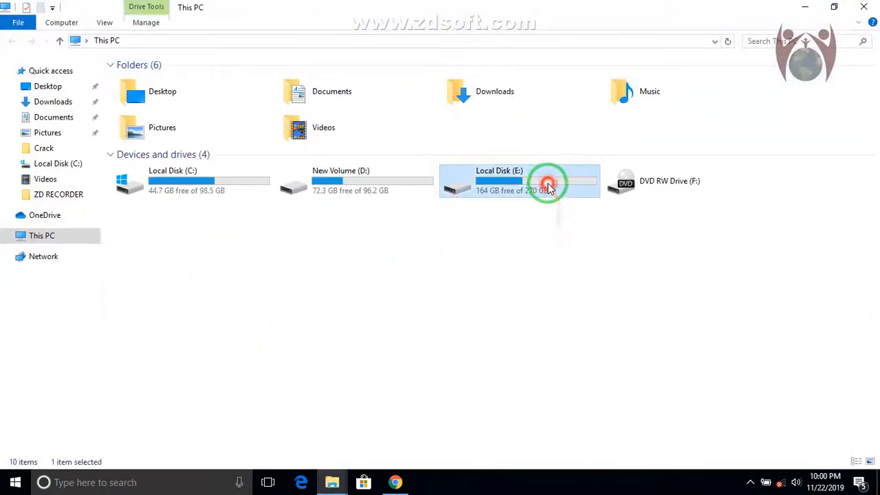
{"action": "double_click", "coordinate": [464, 184]}
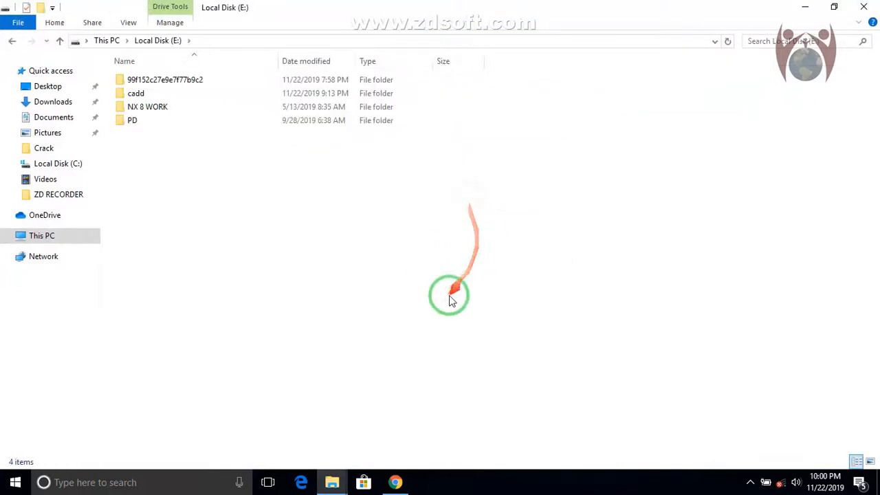
{"action": "double_click", "coordinate": [137, 93]}
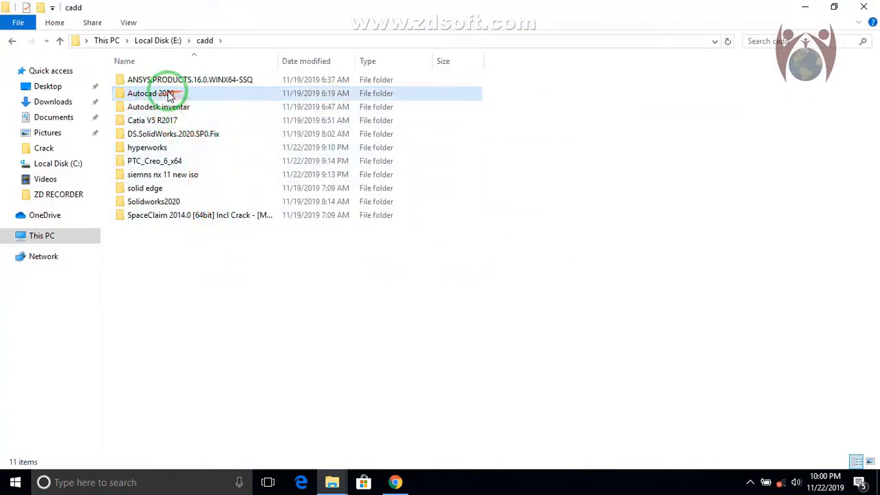
{"action": "left_click", "coordinate": [168, 92]}
{"action": "left_click", "coordinate": [280, 270]}
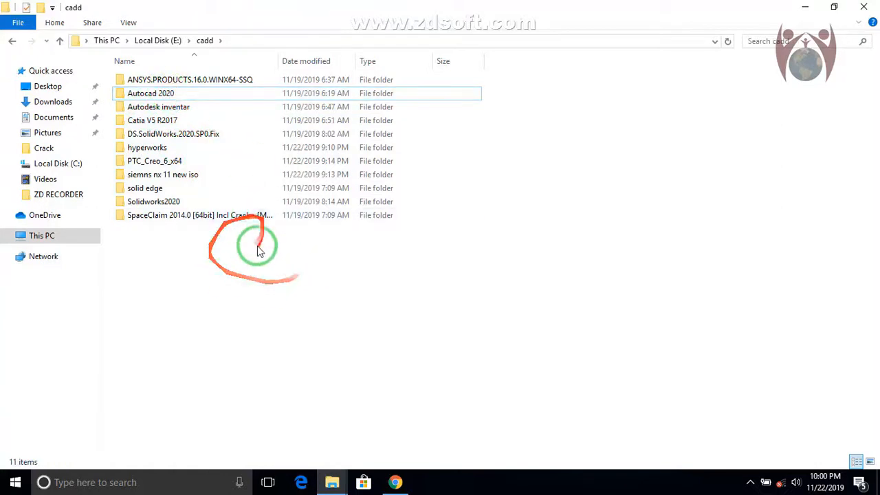
{"action": "left_click", "coordinate": [144, 96]}
{"action": "double_click", "coordinate": [145, 94]}
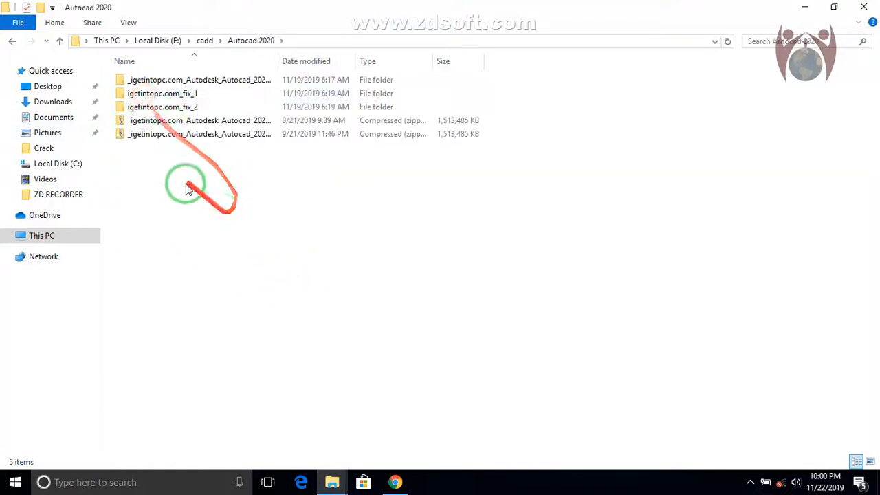
{"action": "left_click", "coordinate": [60, 41]}
{"action": "left_click", "coordinate": [258, 282]}
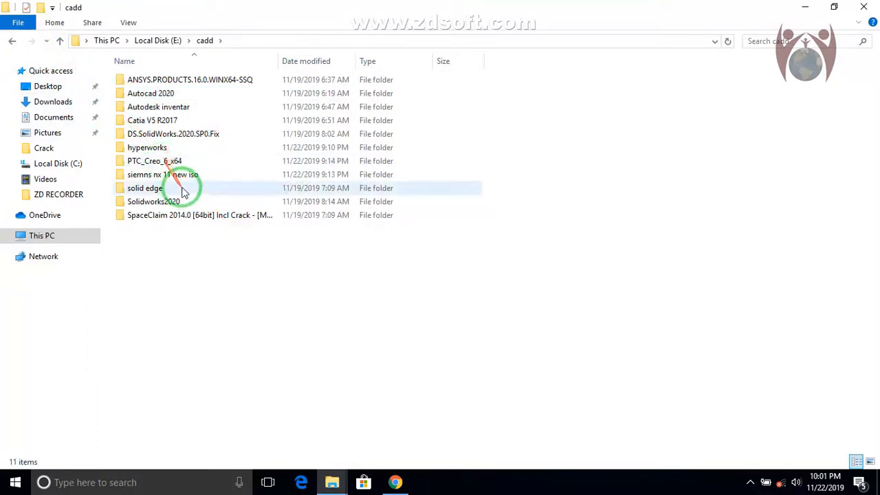
Go from PTC_Creo_6_x64 through the nested _igetintopc.com_PTC_Creo_6_x64 folders and _igetintopc.com_Fix to the Creo 6.0.0.0 folder
{"action": "double_click", "coordinate": [176, 160]}
{"action": "double_click", "coordinate": [183, 80]}
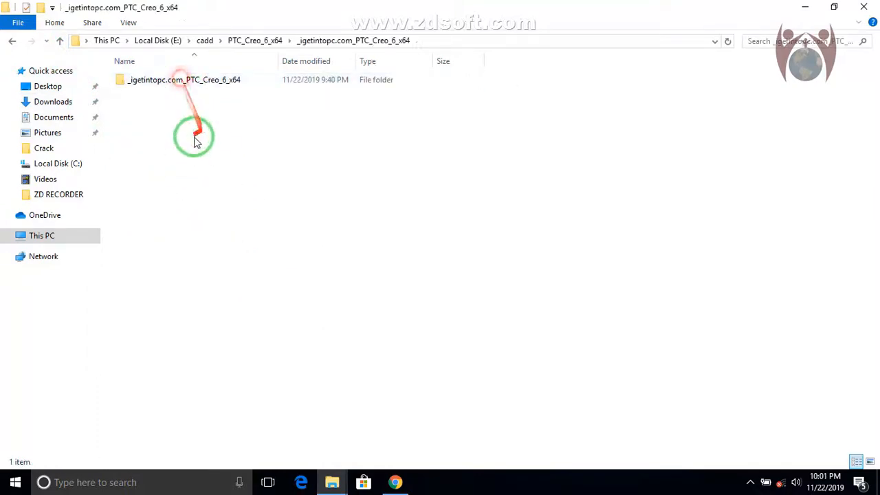
{"action": "double_click", "coordinate": [167, 79]}
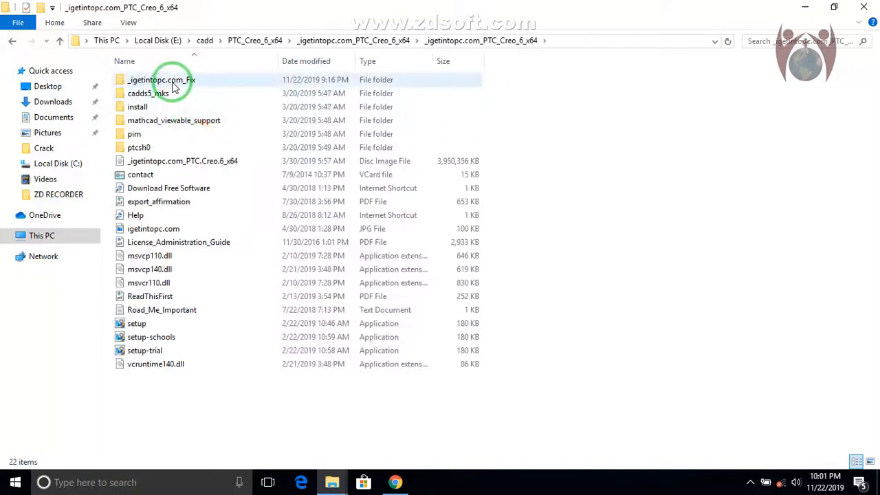
{"action": "double_click", "coordinate": [174, 86]}
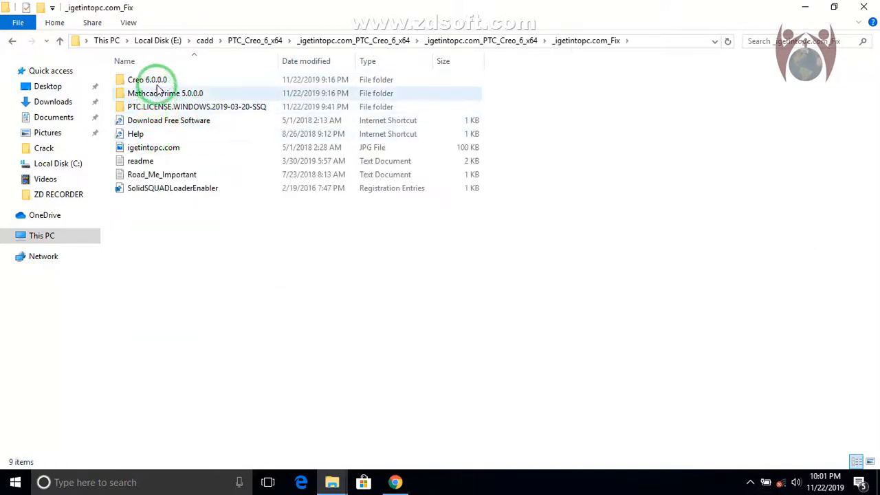
{"action": "left_click", "coordinate": [154, 81]}
{"action": "double_click", "coordinate": [155, 81]}
Copy the Common Files and Distributed Services Manager folders to the clipboard
{"action": "left_click", "coordinate": [265, 92]}
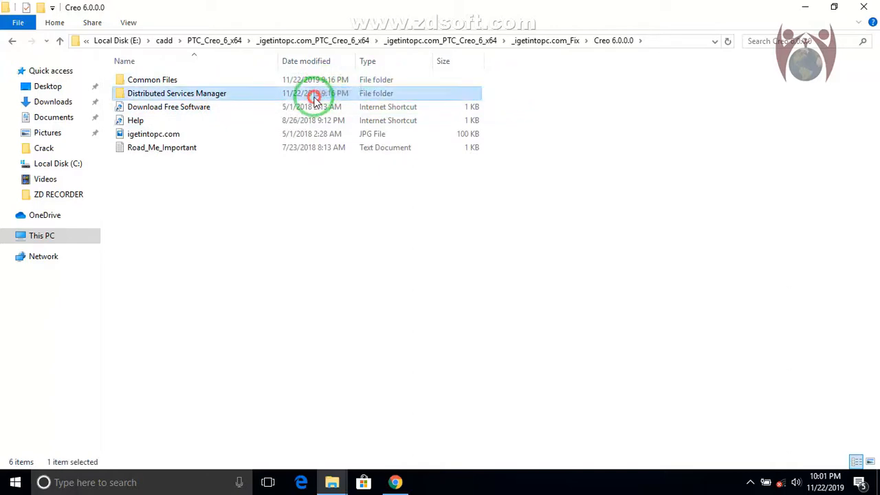
{"action": "left_click_drag", "start_coordinate": [516, 79], "coordinate": [286, 93]}
{"action": "right_click", "coordinate": [286, 95]}
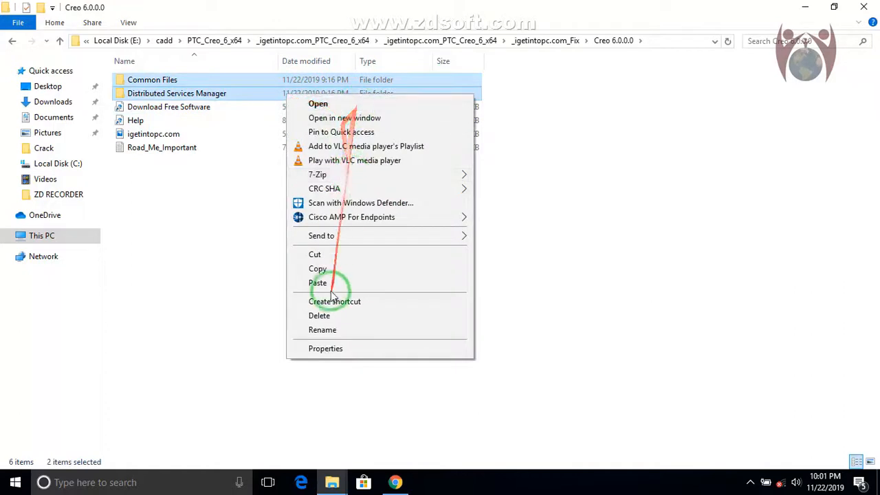
{"action": "left_click", "coordinate": [324, 269]}
Go to the Creo 6.0.0.0 folder in Program Files\PTC on Local Disk (C:)
{"action": "left_click", "coordinate": [41, 235]}
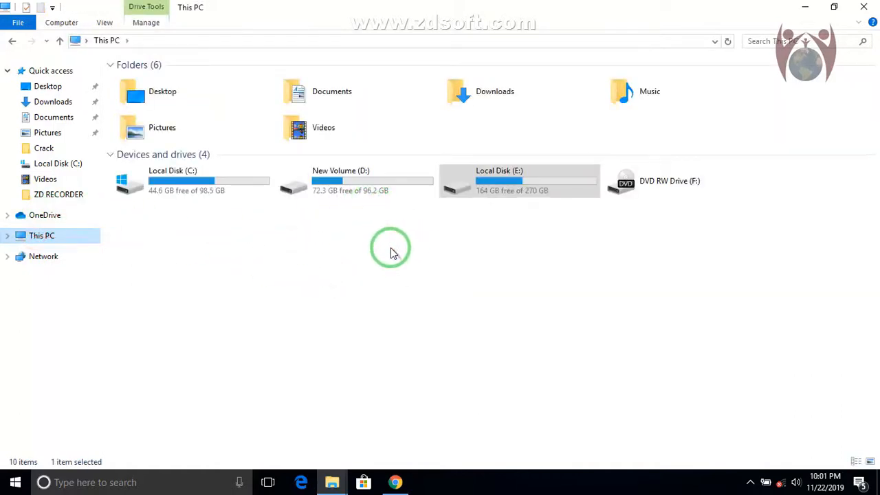
{"action": "left_click", "coordinate": [177, 191]}
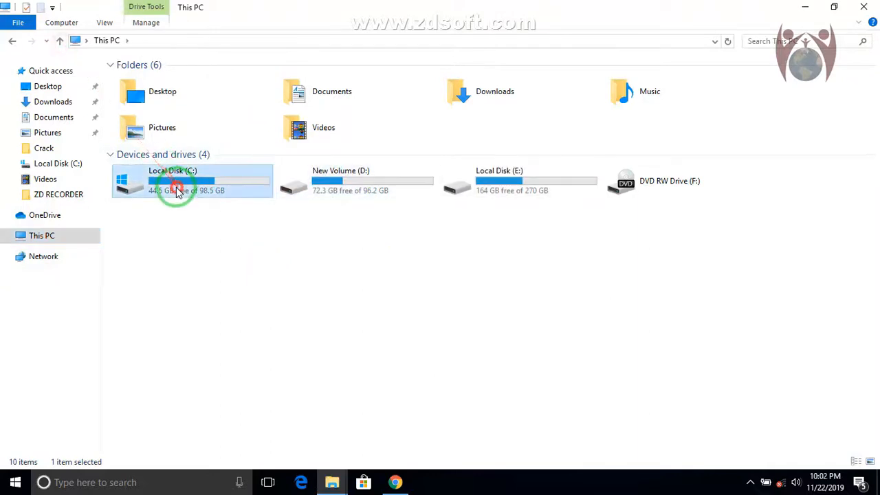
{"action": "double_click", "coordinate": [177, 191]}
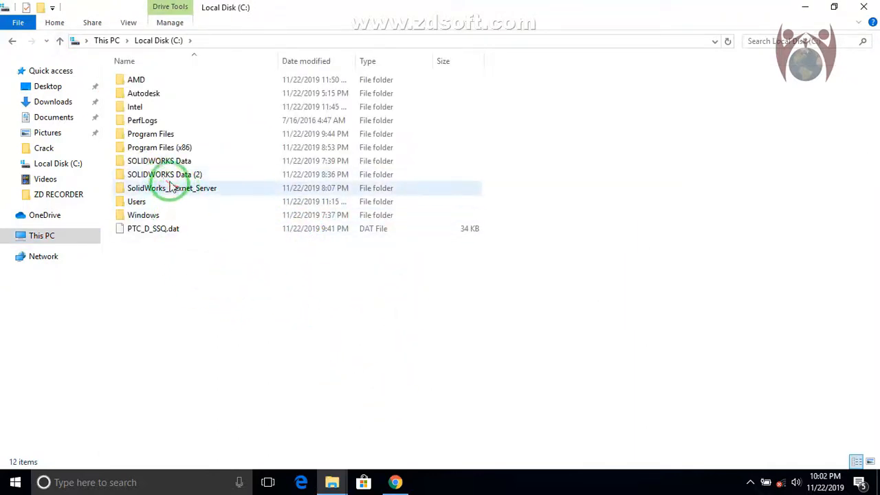
{"action": "left_click", "coordinate": [177, 152]}
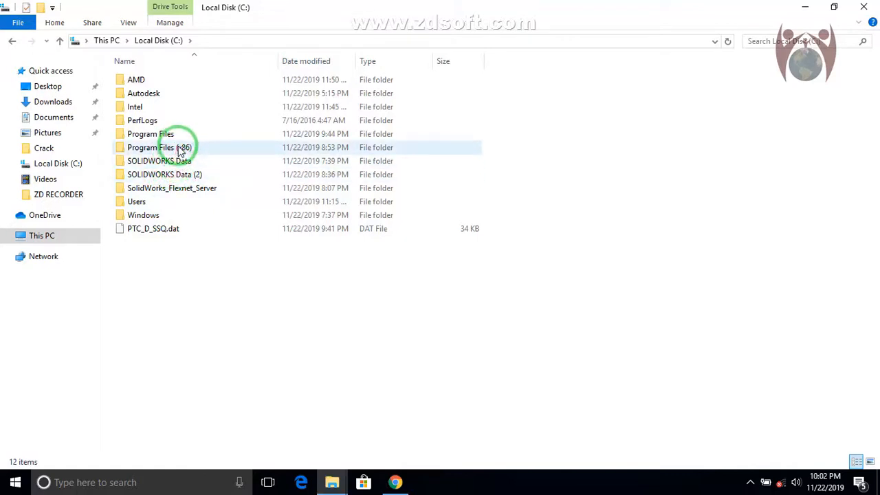
{"action": "double_click", "coordinate": [170, 135]}
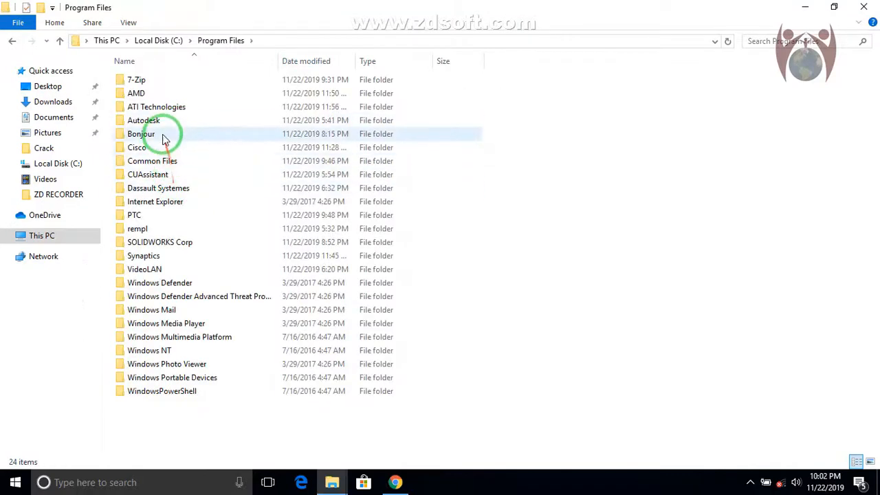
{"action": "left_click", "coordinate": [157, 218]}
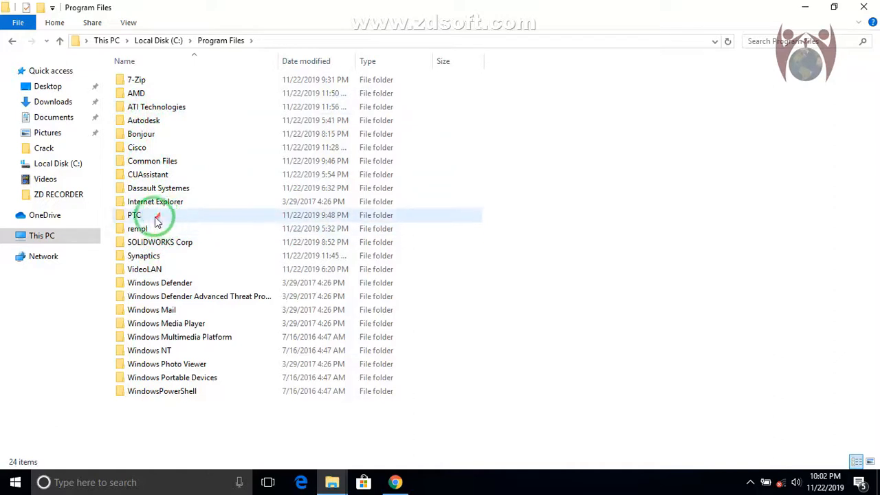
{"action": "double_click", "coordinate": [157, 219]}
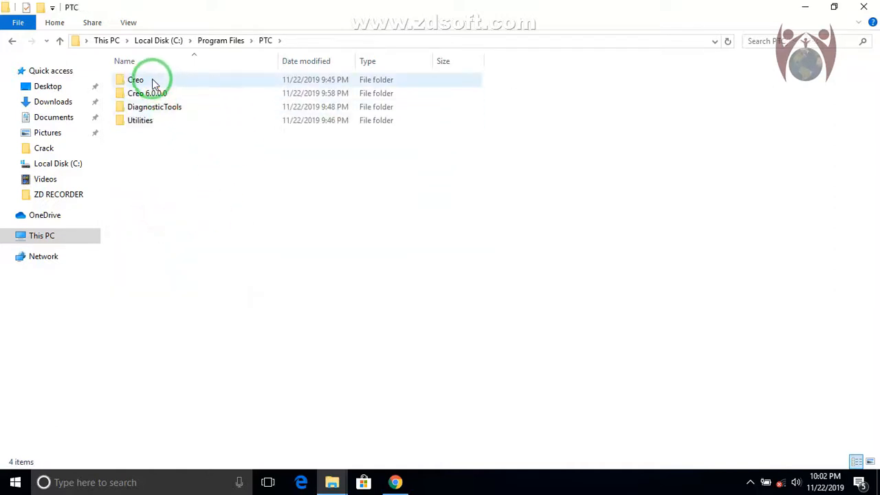
{"action": "double_click", "coordinate": [154, 82]}
{"action": "left_click", "coordinate": [60, 41]}
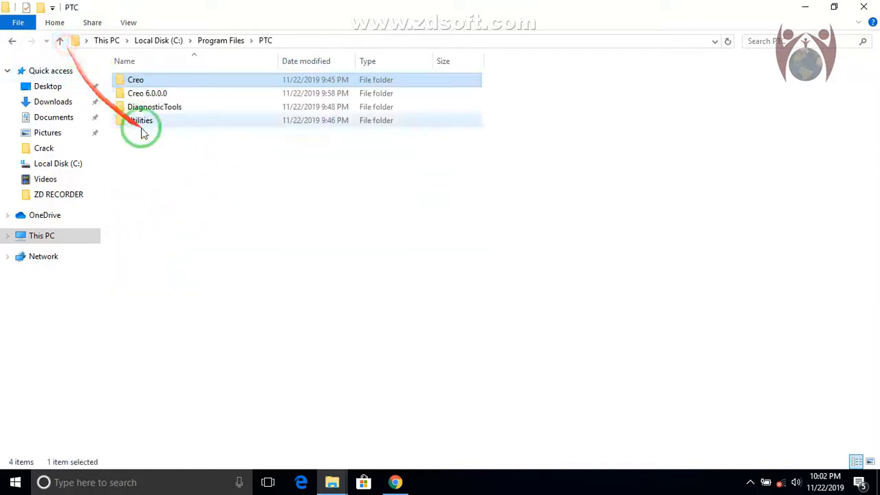
{"action": "double_click", "coordinate": [150, 93]}
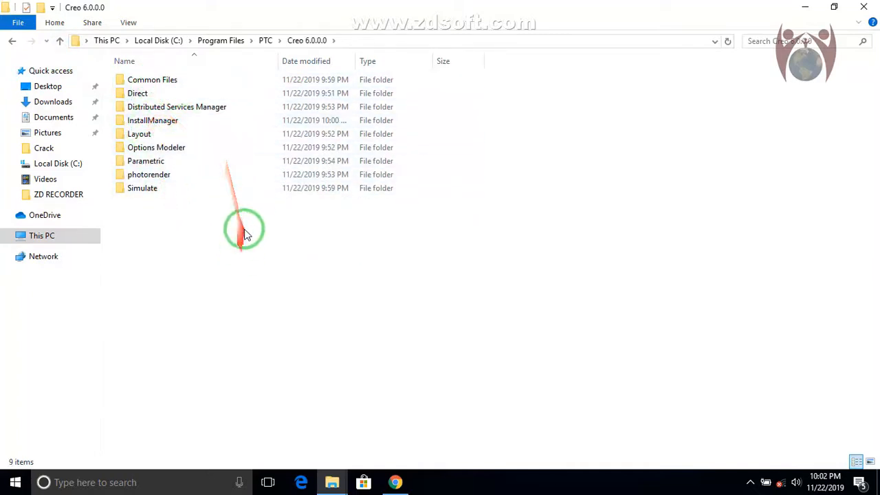
Paste the copied Common Files and Distributed Services Manager folders into the installed Creo 6.0.0.0 folder and close the file window
{"action": "right_click", "coordinate": [184, 214]}
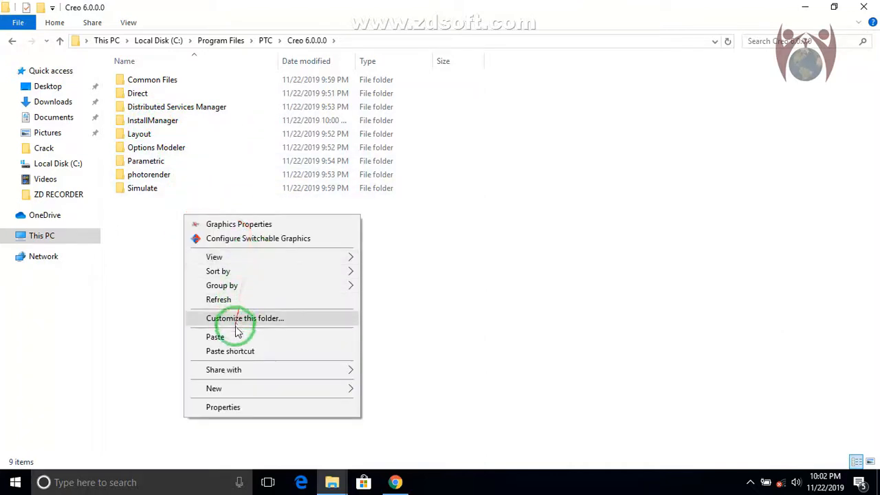
{"action": "left_click", "coordinate": [235, 334]}
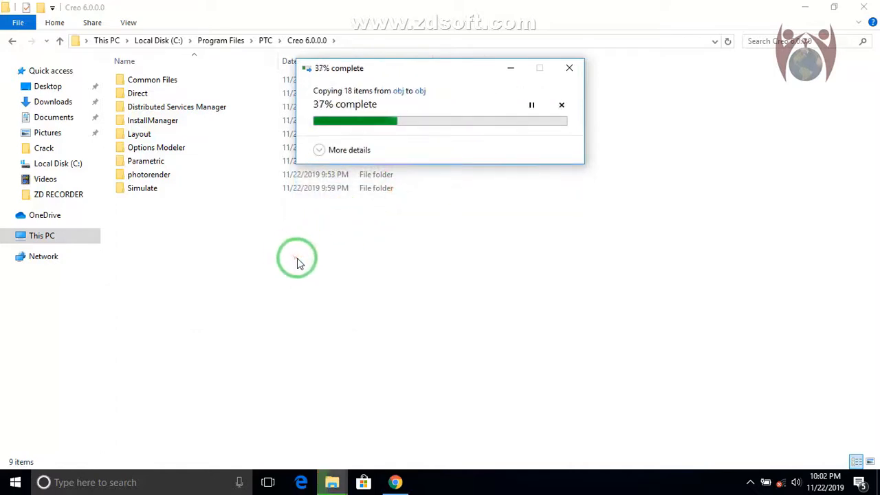
{"action": "left_click", "coordinate": [318, 160]}
{"action": "left_click", "coordinate": [406, 178]}
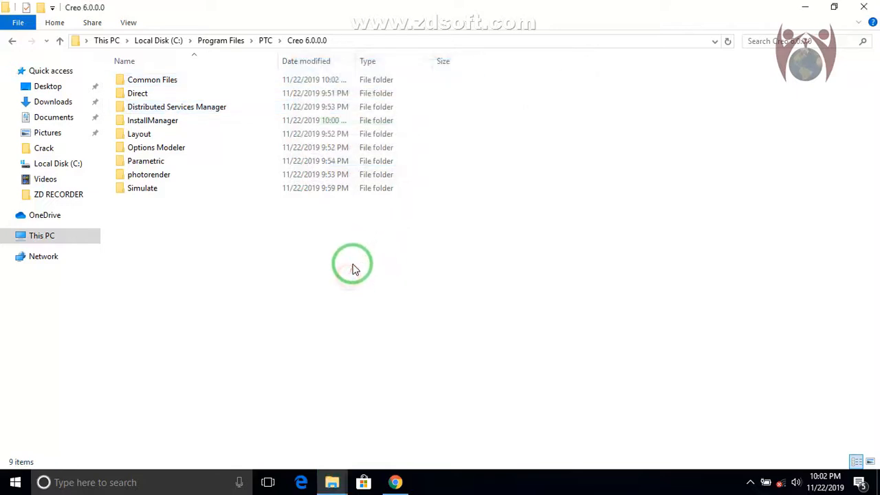
{"action": "left_click", "coordinate": [379, 302]}
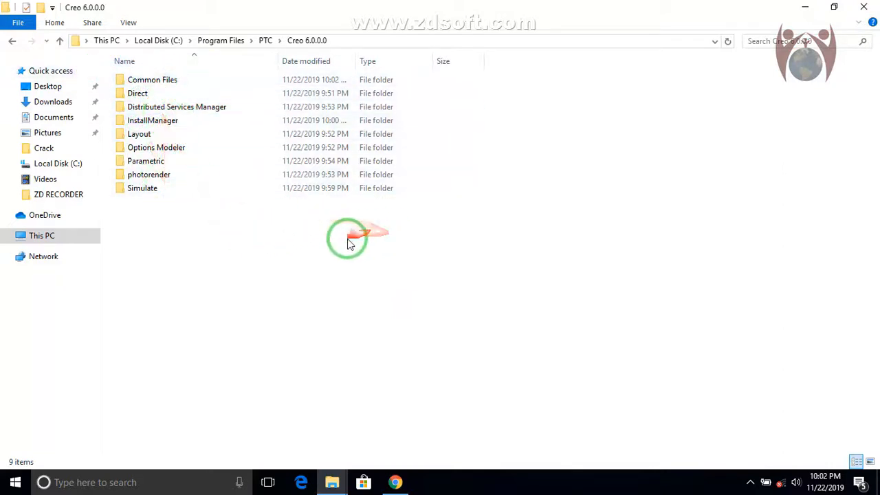
{"action": "left_click", "coordinate": [862, 7]}
{"action": "right_click", "coordinate": [178, 151]}
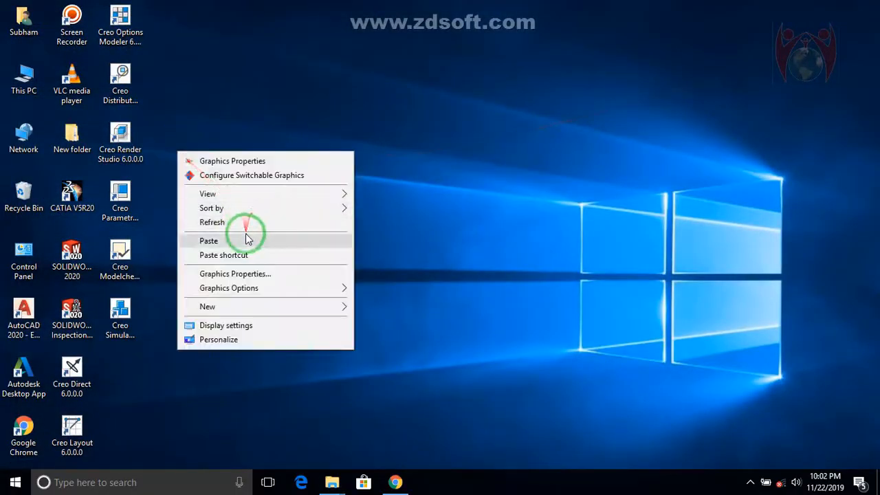
{"action": "left_click", "coordinate": [241, 222]}
{"action": "right_click", "coordinate": [272, 219]}
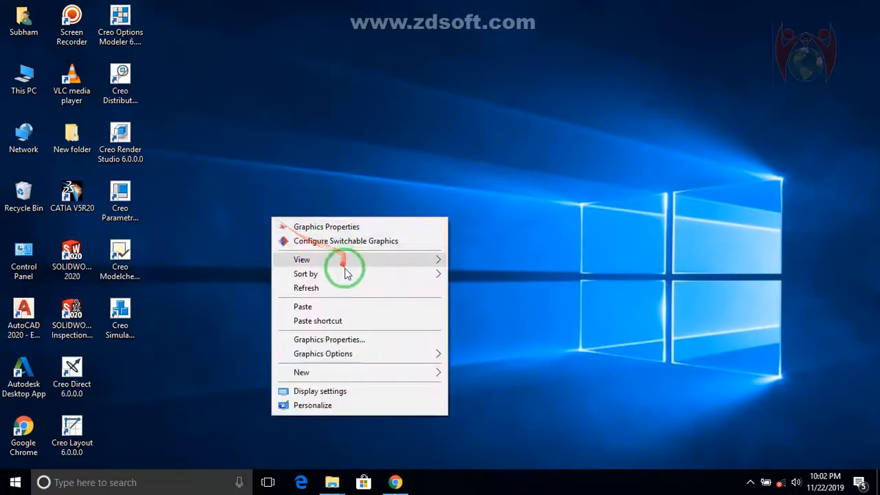
{"action": "left_click", "coordinate": [340, 283]}
Launch Creo Parametric 6.0.0.0 from the desktop and close the Resource Center welcome window
{"action": "left_click", "coordinate": [117, 320]}
{"action": "left_click", "coordinate": [120, 258]}
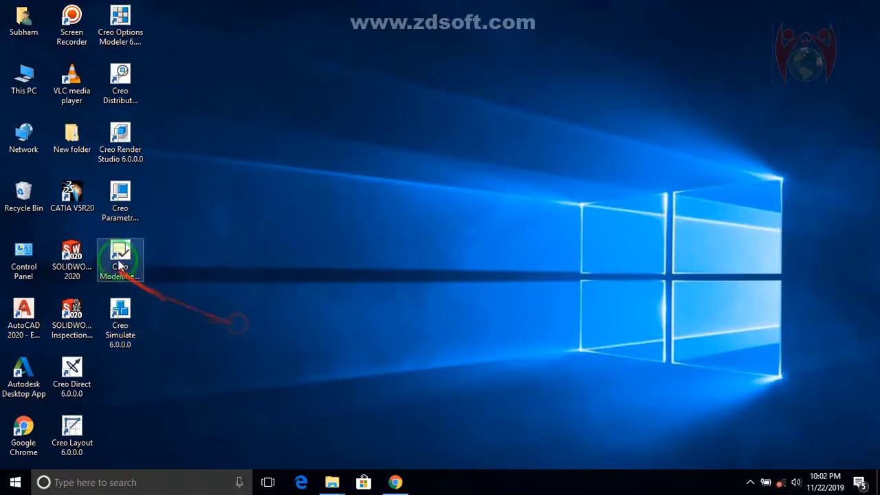
{"action": "left_click", "coordinate": [134, 200]}
{"action": "double_click", "coordinate": [128, 196]}
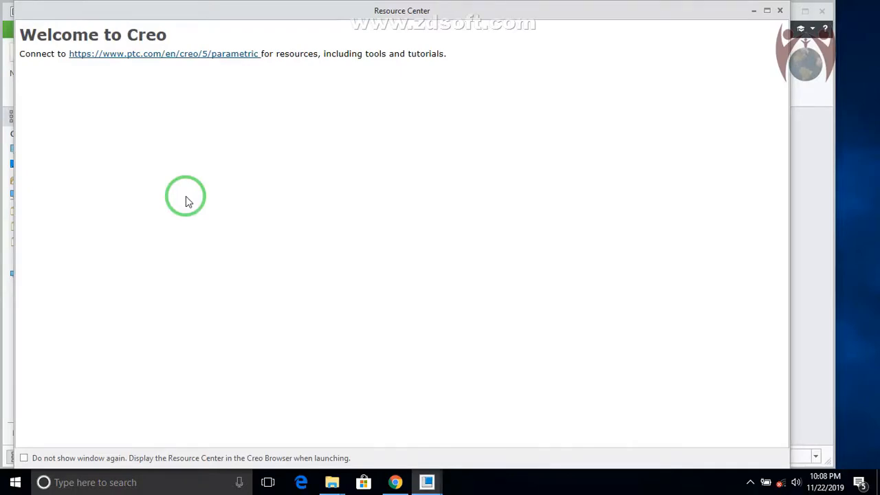
{"action": "left_click", "coordinate": [777, 10]}
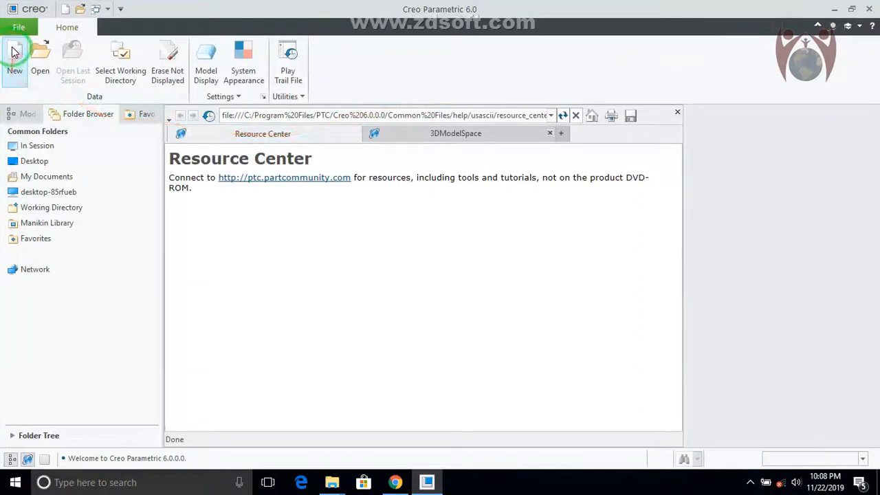
Create a solid part named prt0001 with the default template and start a sketch on the RIGHT datum plane
{"action": "left_click", "coordinate": [15, 52]}
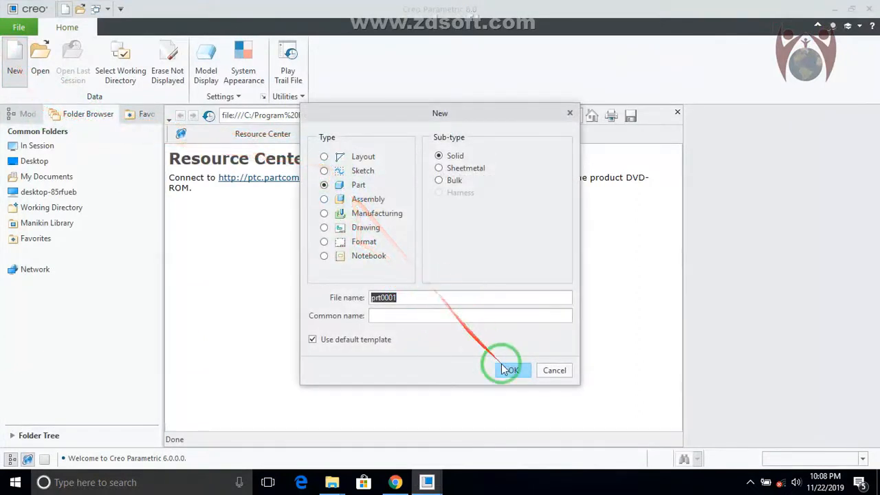
{"action": "left_click", "coordinate": [507, 370]}
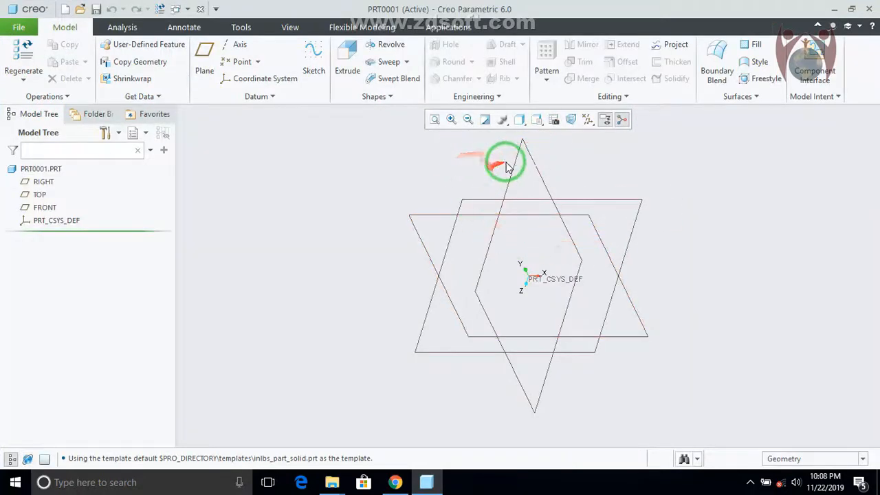
{"action": "left_click", "coordinate": [521, 168]}
{"action": "left_click", "coordinate": [313, 63]}
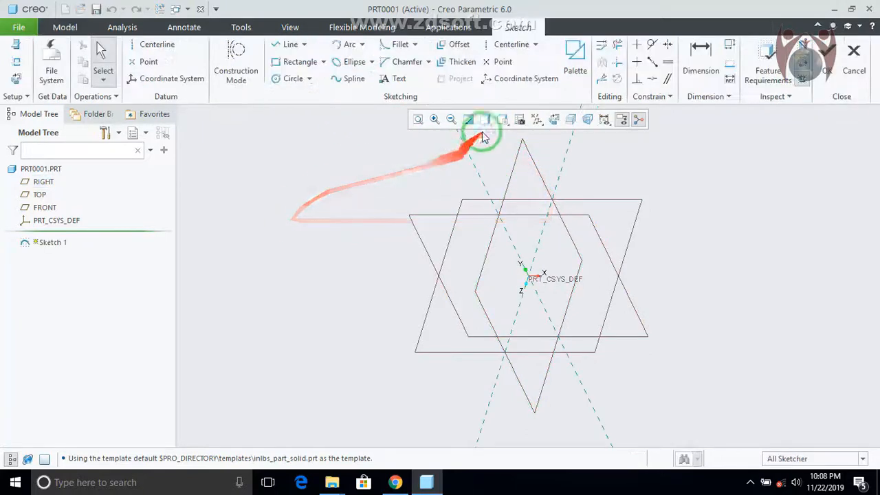
Exit Creo Parametric without saving the part
{"action": "left_click", "coordinate": [869, 8]}
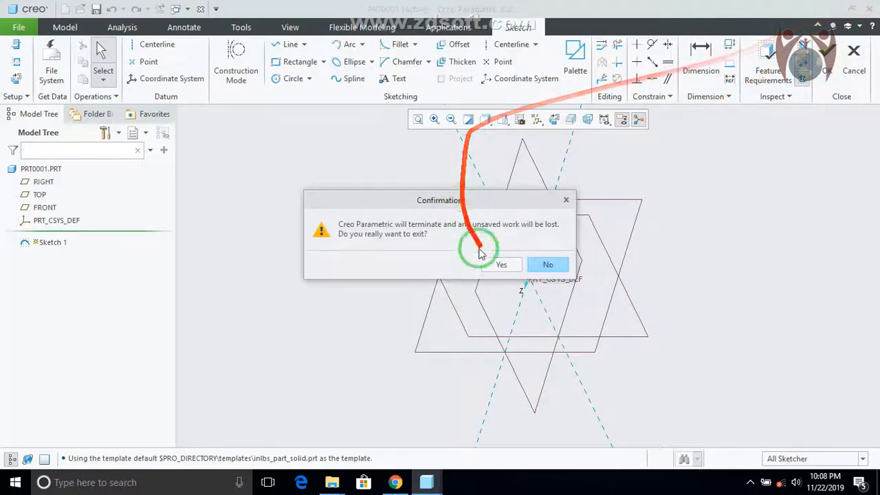
{"action": "left_click", "coordinate": [501, 264]}
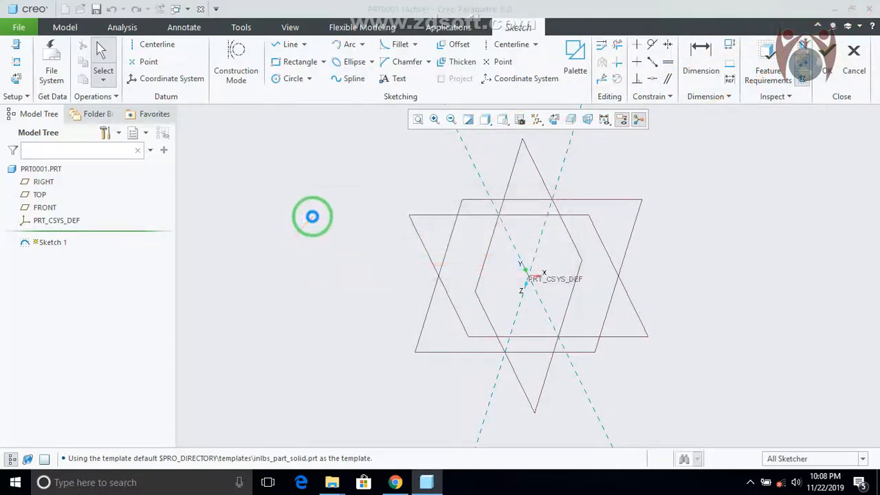